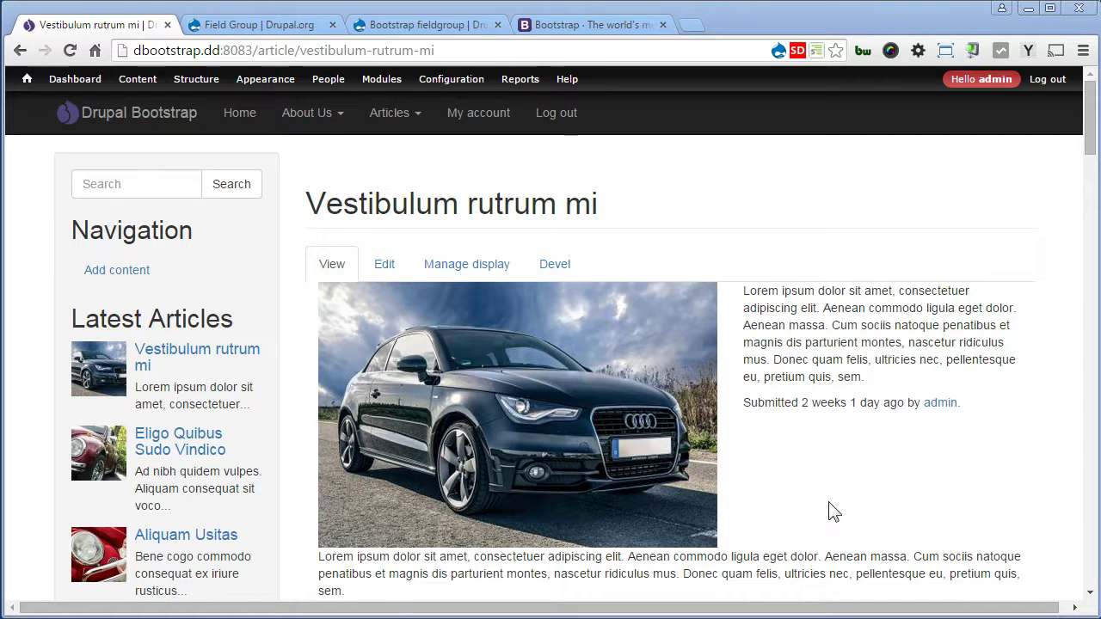
# Turn on the Bootstrap fieldgroup and Field Group modules and save the module configuration
pyautogui.click(267, 25)
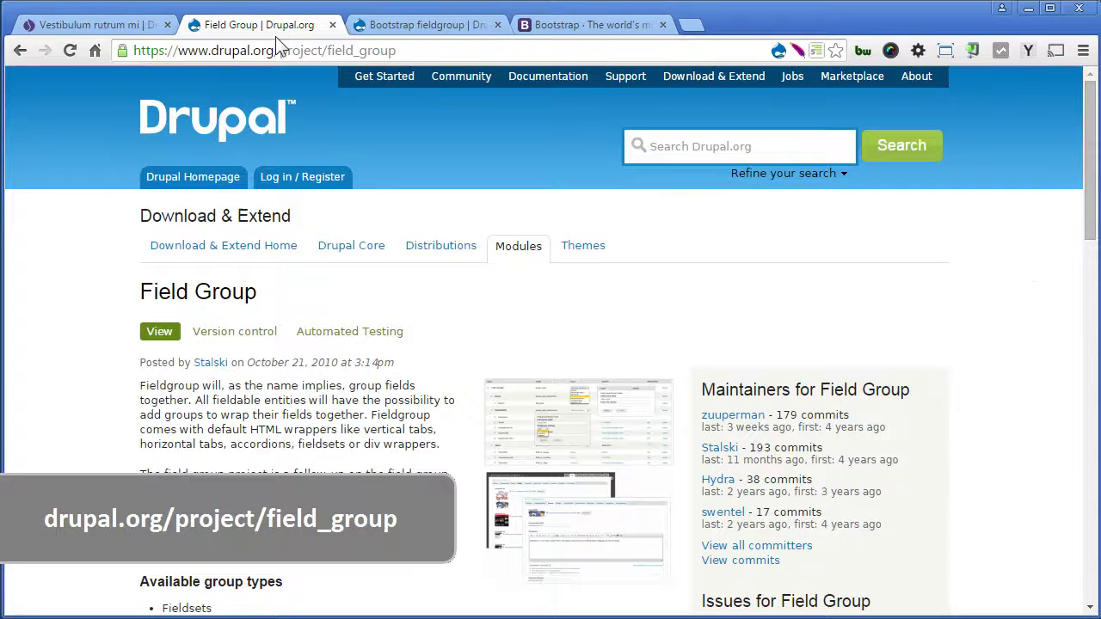
pyautogui.click(420, 25)
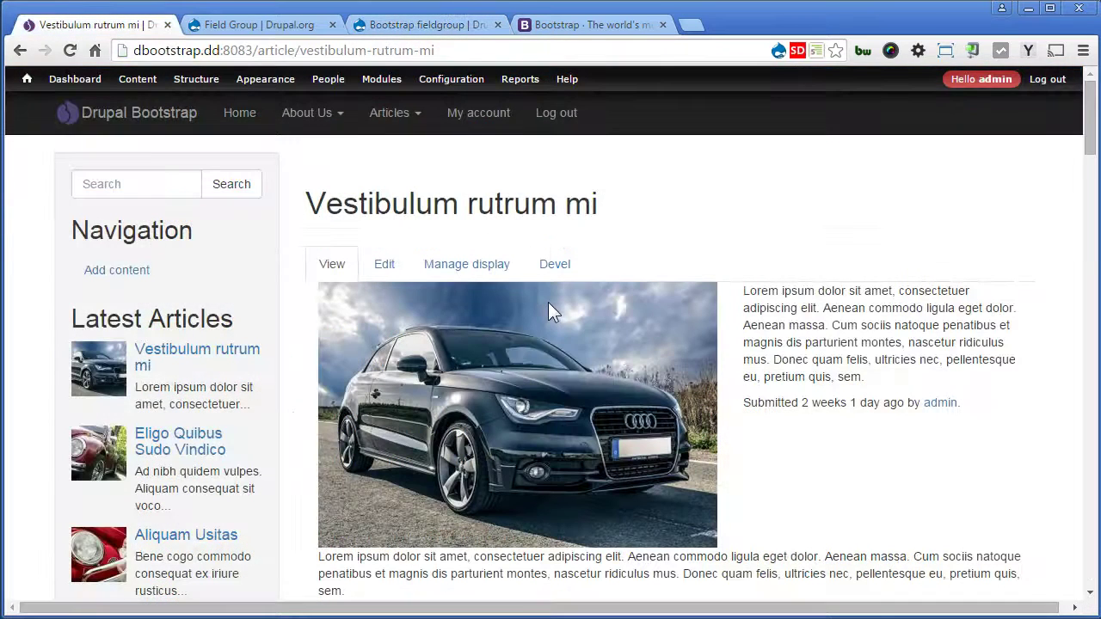
pyautogui.click(386, 81)
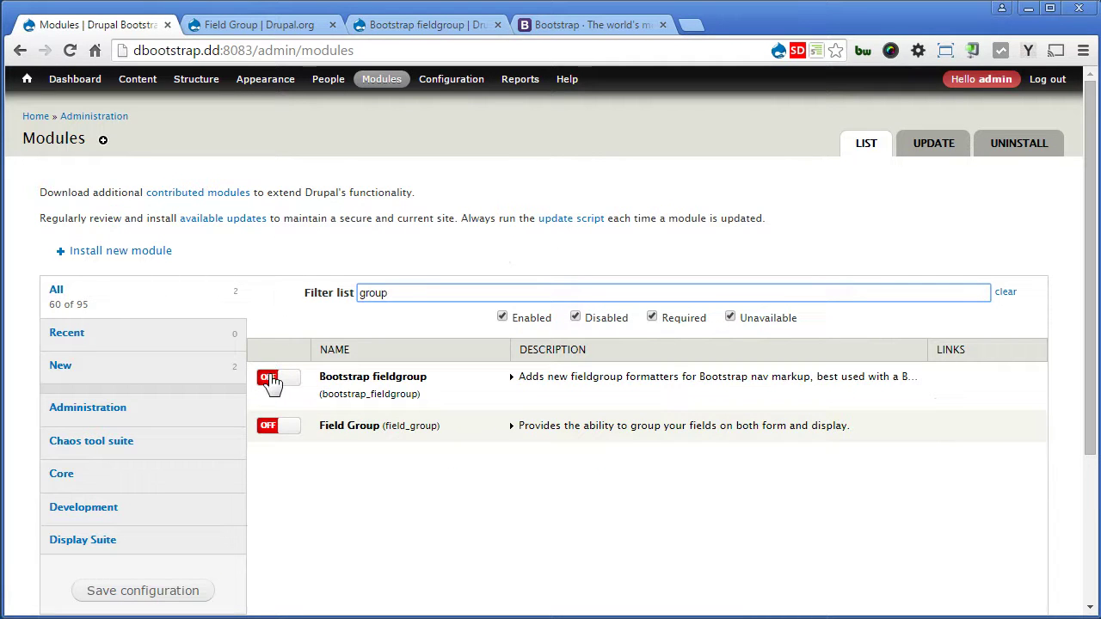
pyautogui.click(271, 380)
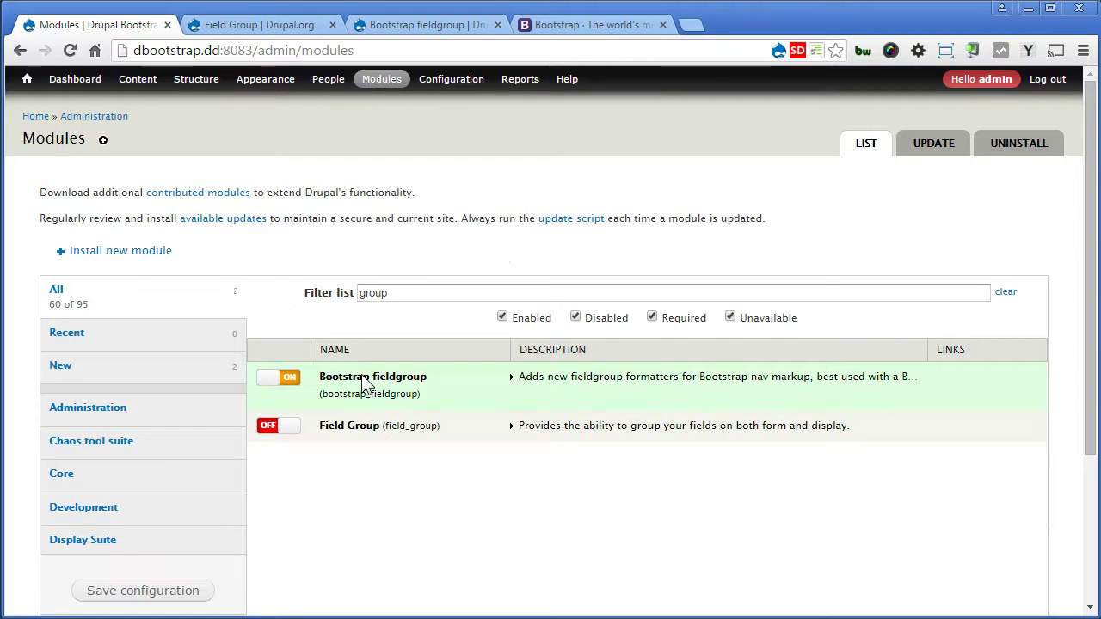
pyautogui.click(269, 428)
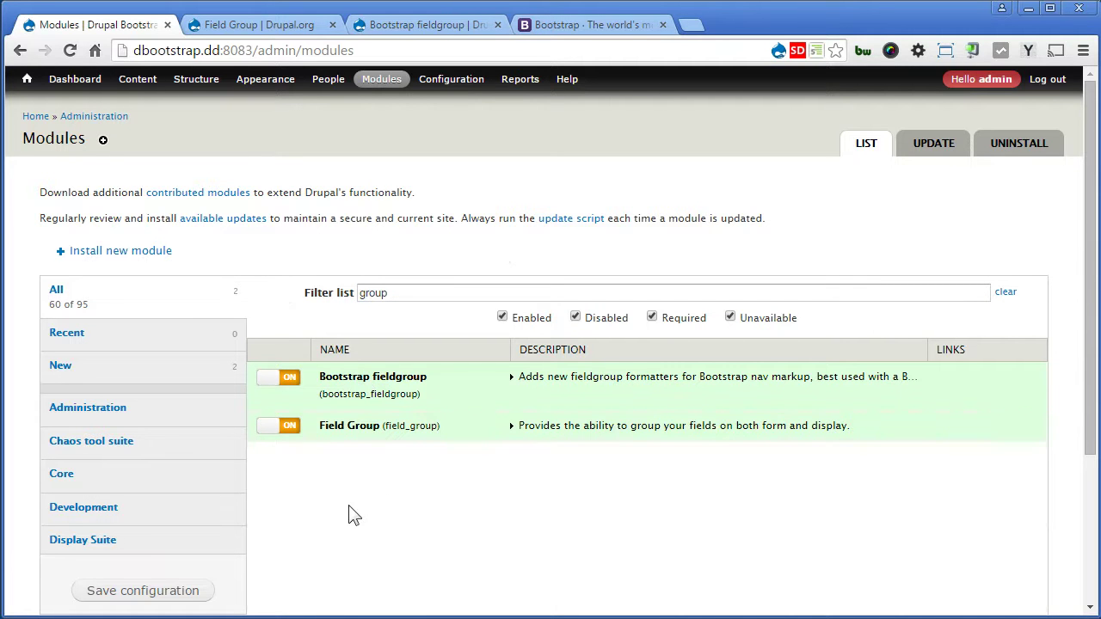
pyautogui.click(172, 592)
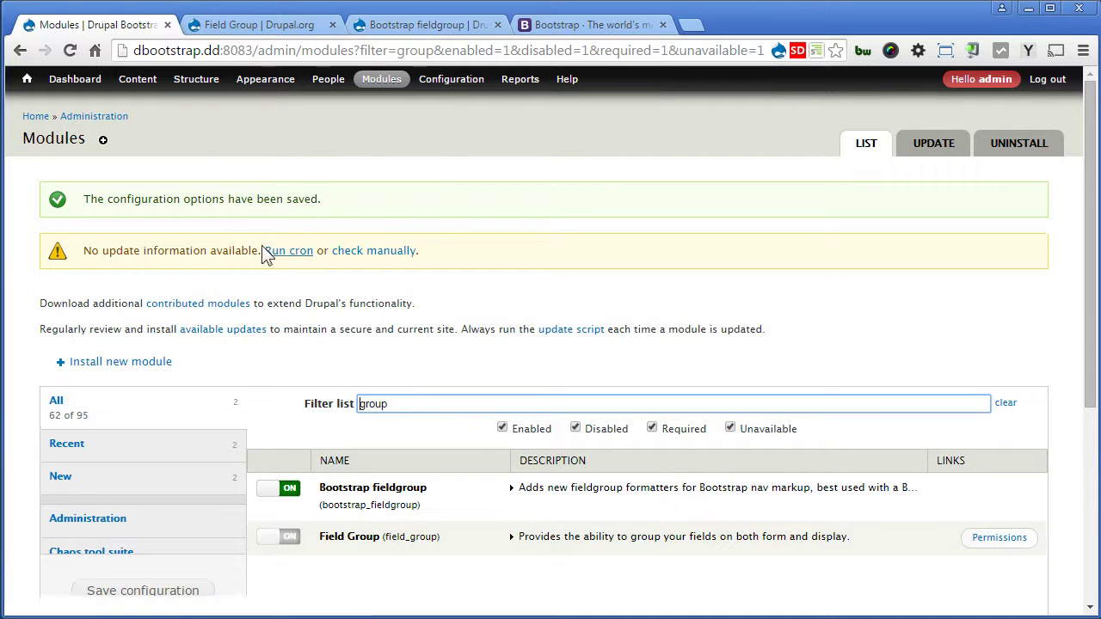
# Go to the Article content type's Manage display page
pyautogui.moveTo(180, 86)
pyautogui.moveTo(205, 130)
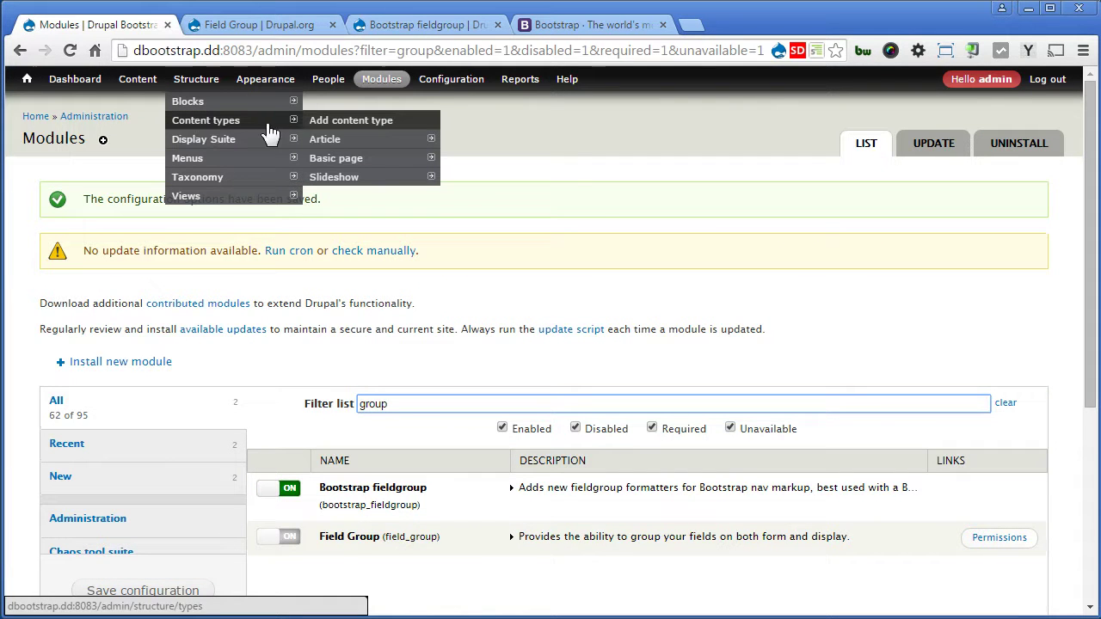
pyautogui.moveTo(335, 140)
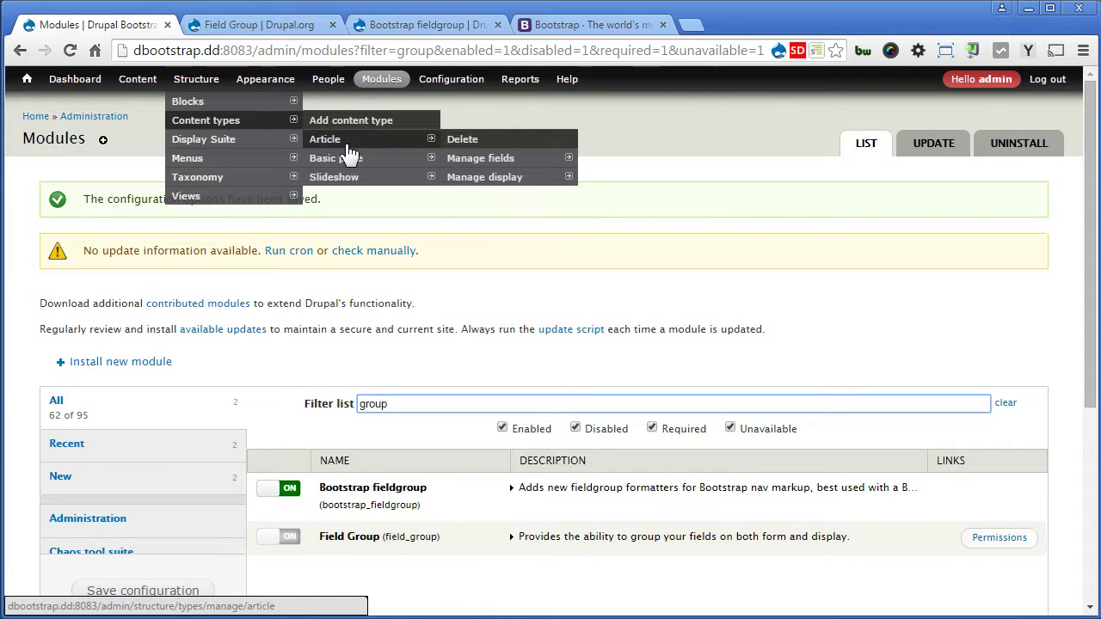
pyautogui.click(503, 177)
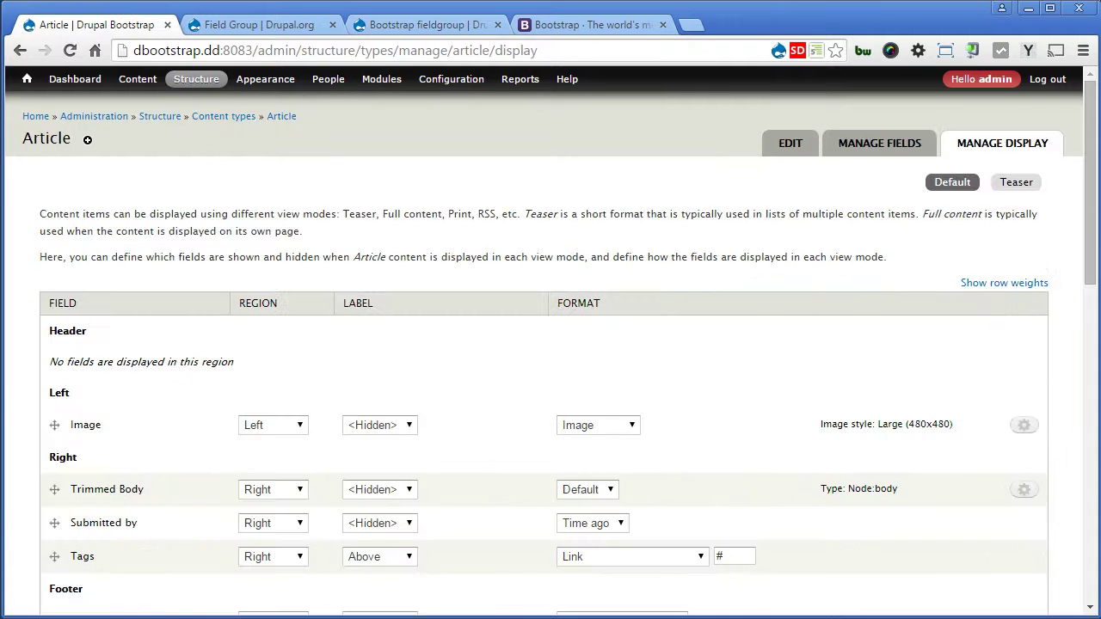
pyautogui.moveTo(1095, 227); pyautogui.dragTo(1095, 508)
# Add a 'Tabs' group, machine name group_tabs, with Bootstrap nav: tabs/pills format and save
pyautogui.click(156, 267)
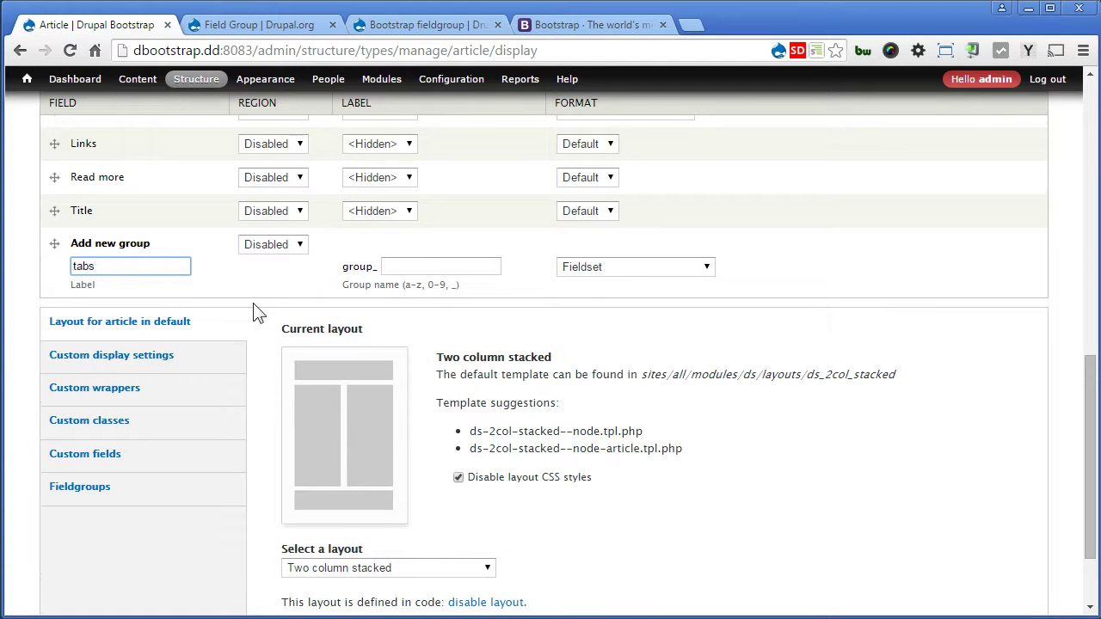
pyautogui.click(396, 268)
pyautogui.write('tabs')
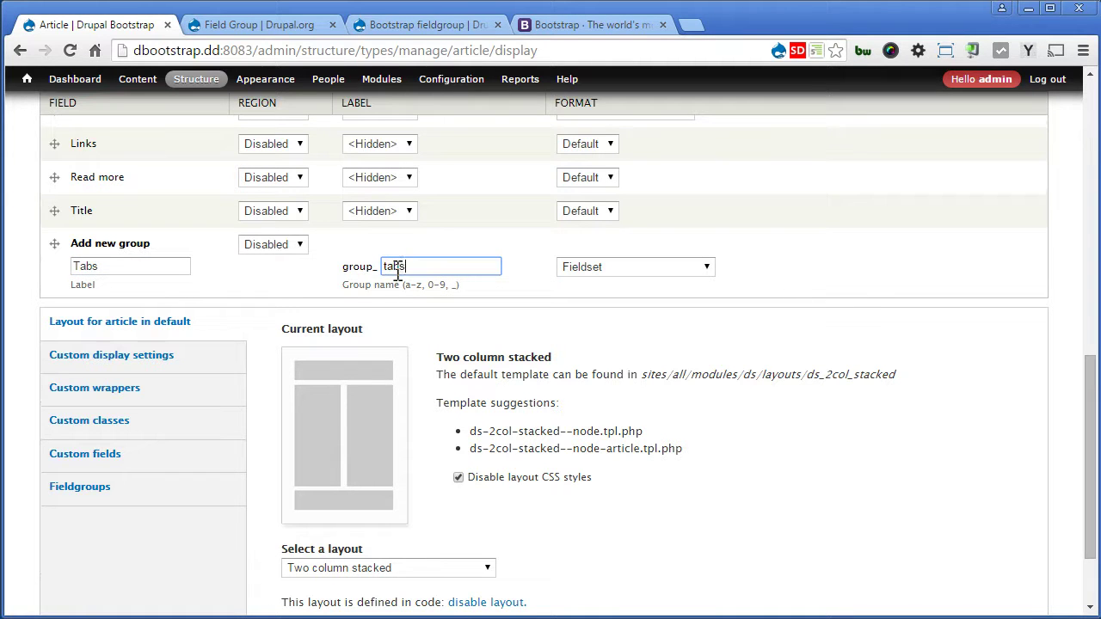
pyautogui.click(642, 273)
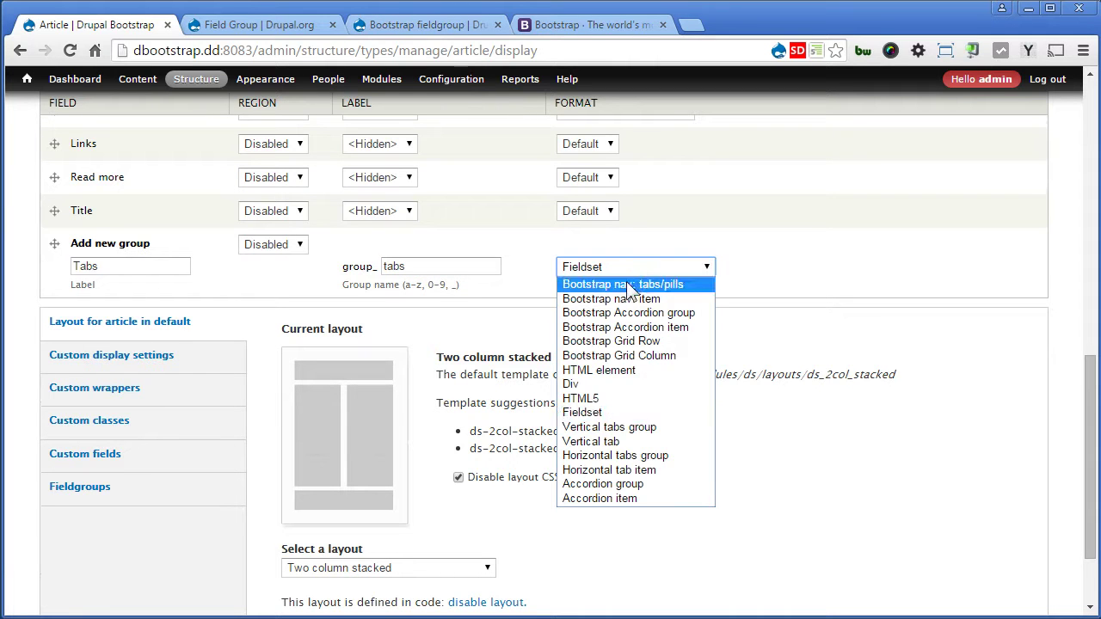
pyautogui.click(627, 285)
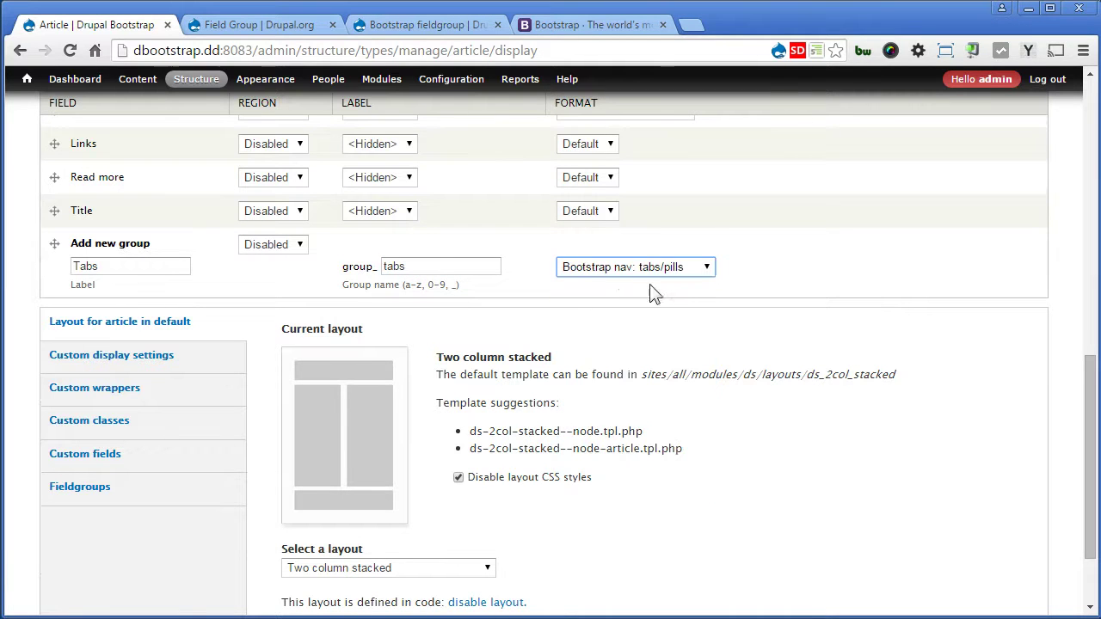
pyautogui.scroll(-3, 651, 319)
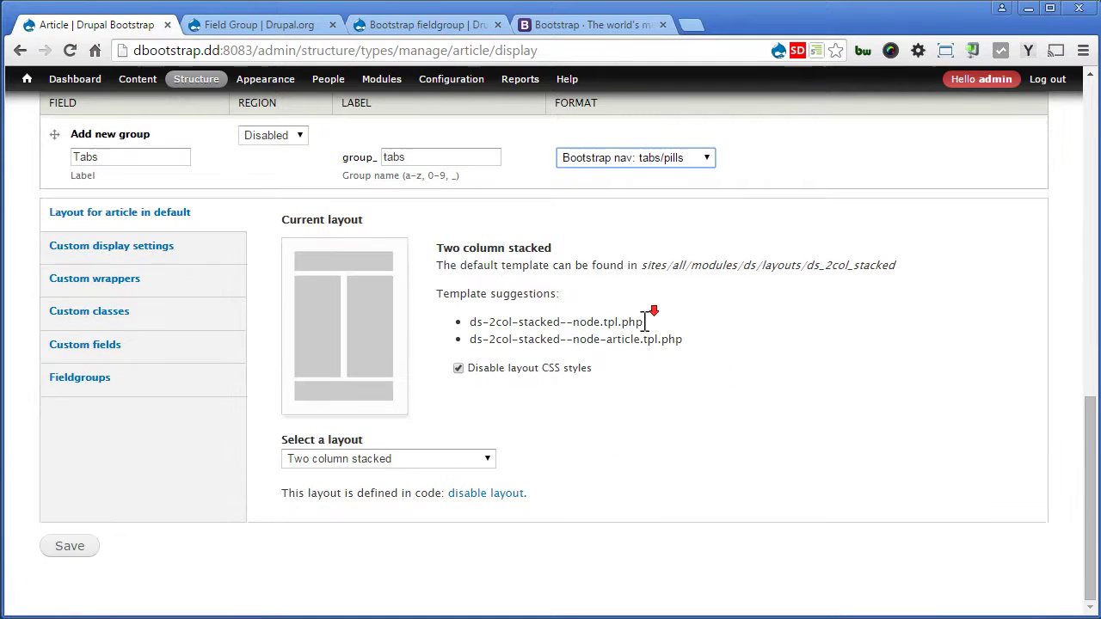
pyautogui.click(72, 546)
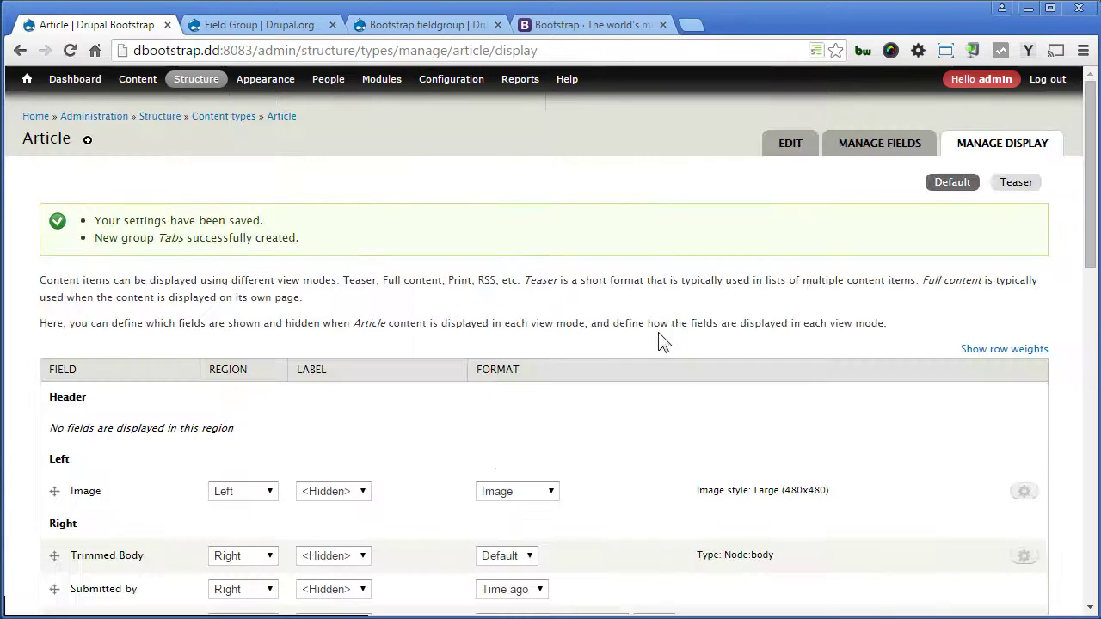
# Add a 'Full Story' group (group_full_story) in Bootstrap nav: item format and save
pyautogui.moveTo(1092, 218); pyautogui.dragTo(1093, 526)
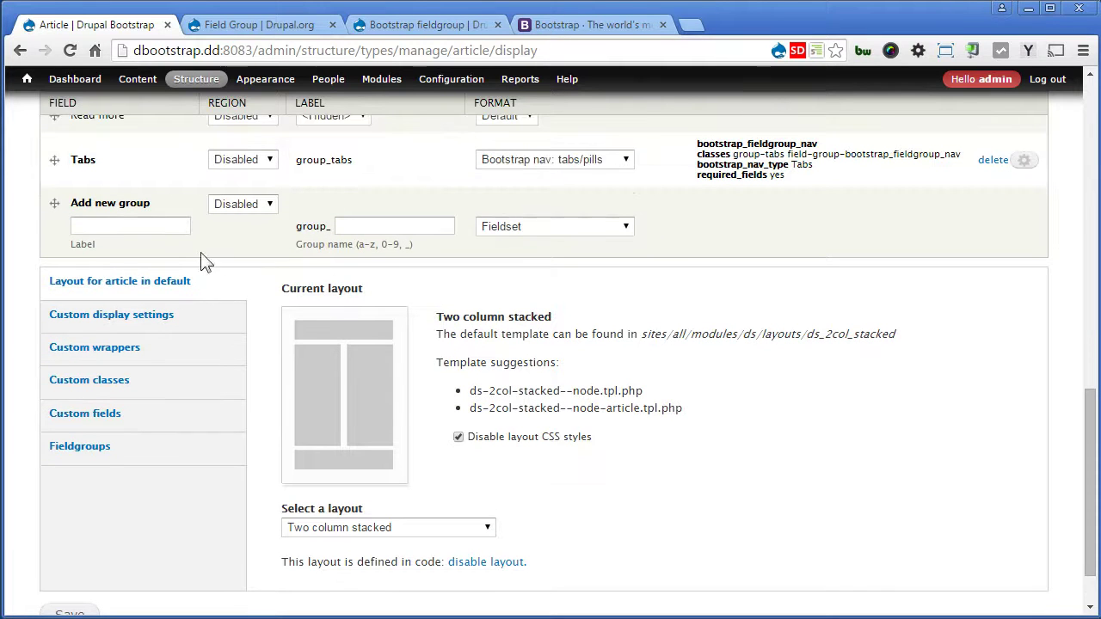
pyautogui.click(160, 226)
pyautogui.write('Full Story')
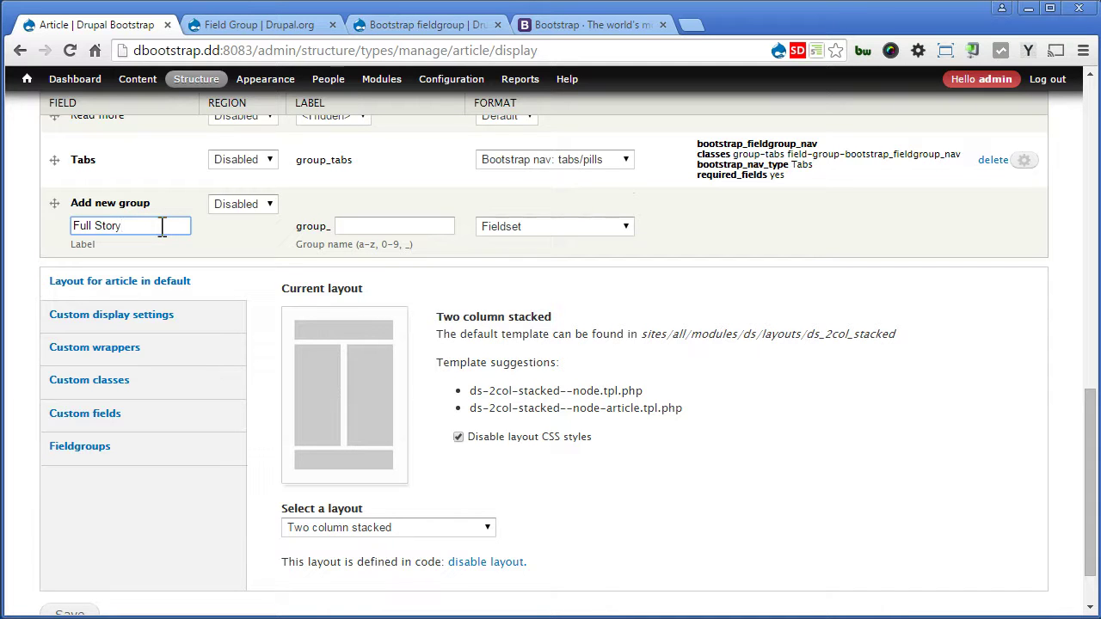
pyautogui.click(353, 226)
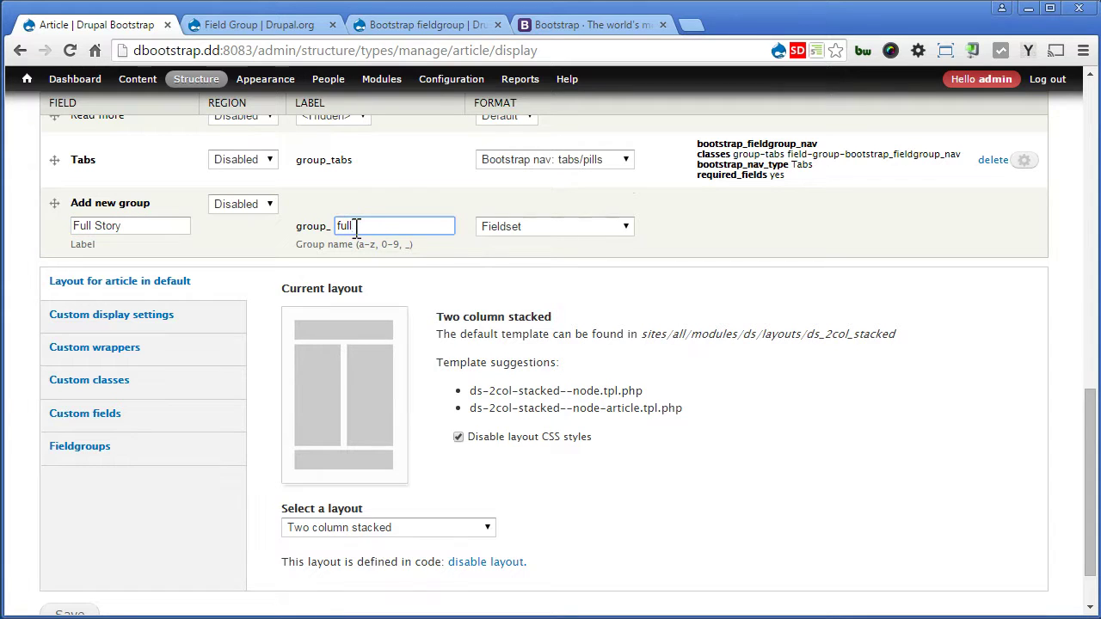
pyautogui.click(524, 229)
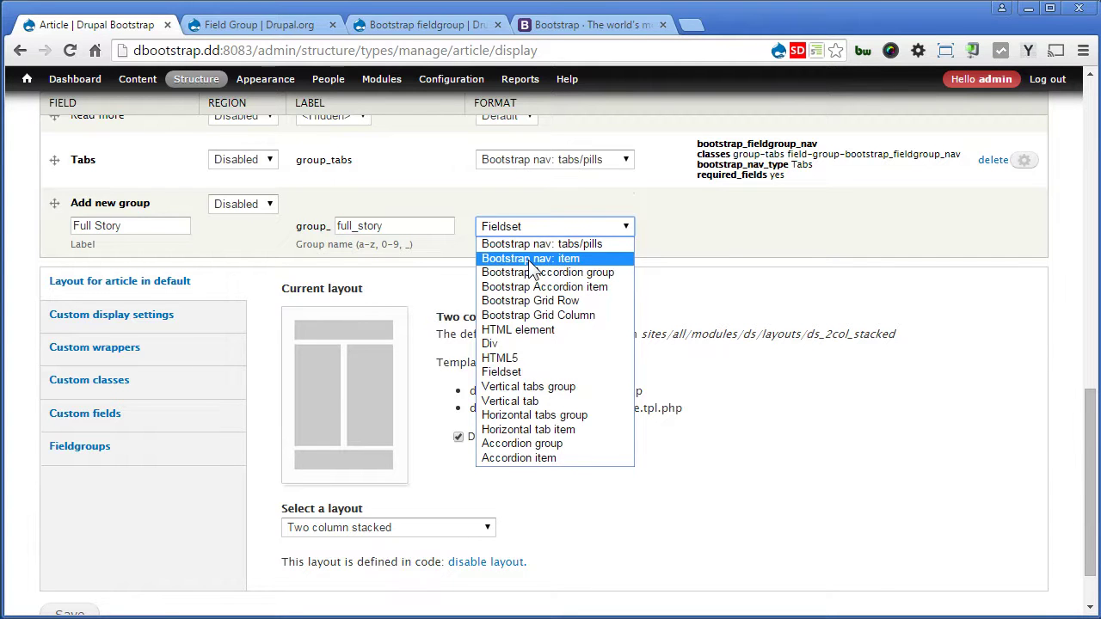
pyautogui.click(533, 260)
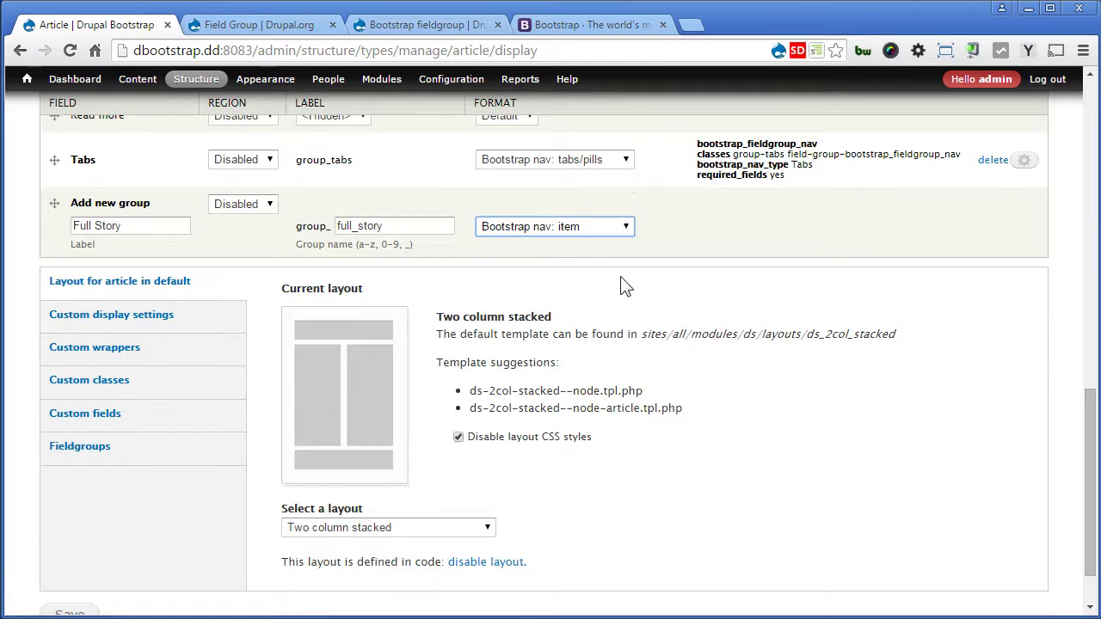
pyautogui.scroll(-1, 626, 287)
pyautogui.click(76, 545)
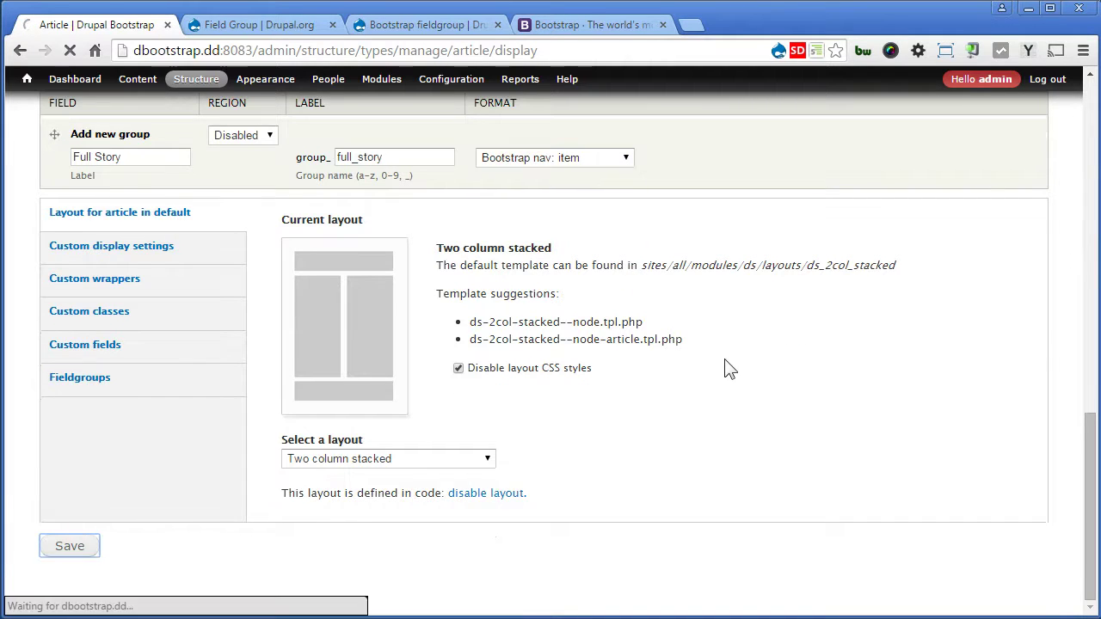
# Add a 'Photo Gallery' group (photo_gallery) as a Bootstrap nav: item and save
pyautogui.moveTo(1088, 168); pyautogui.dragTo(1090, 508)
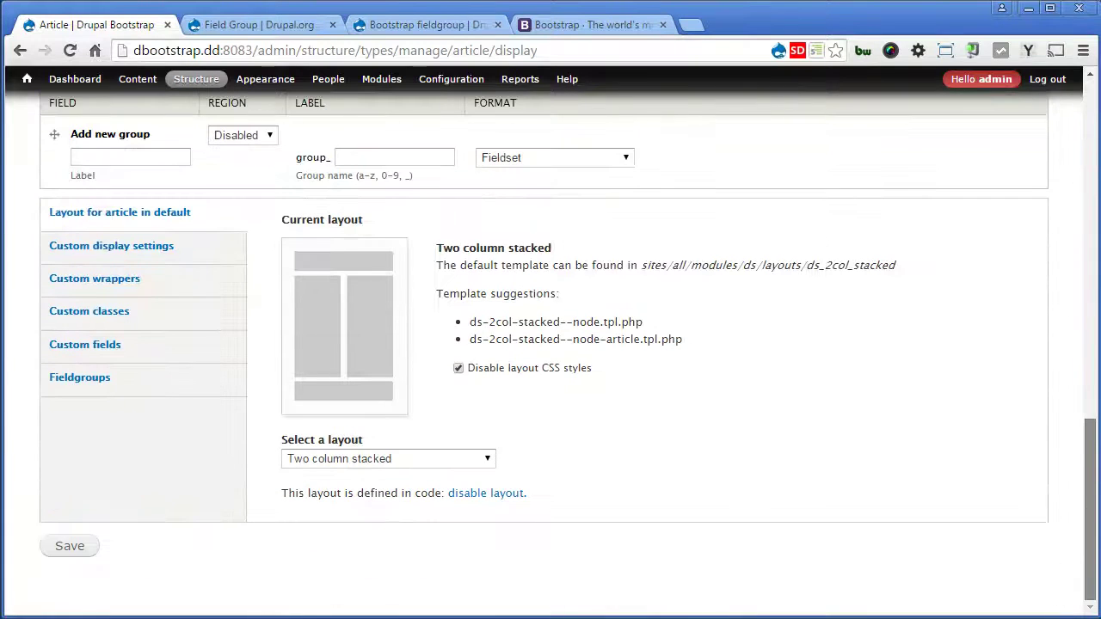
pyautogui.click(167, 157)
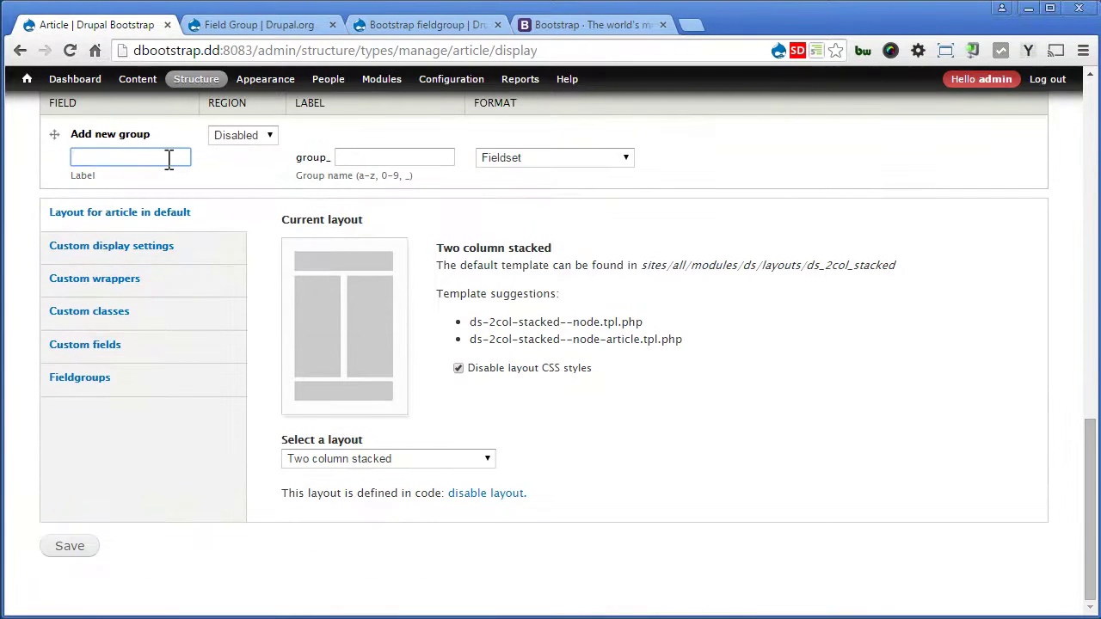
pyautogui.write('Photo Gallery')
pyautogui.press('Tab')
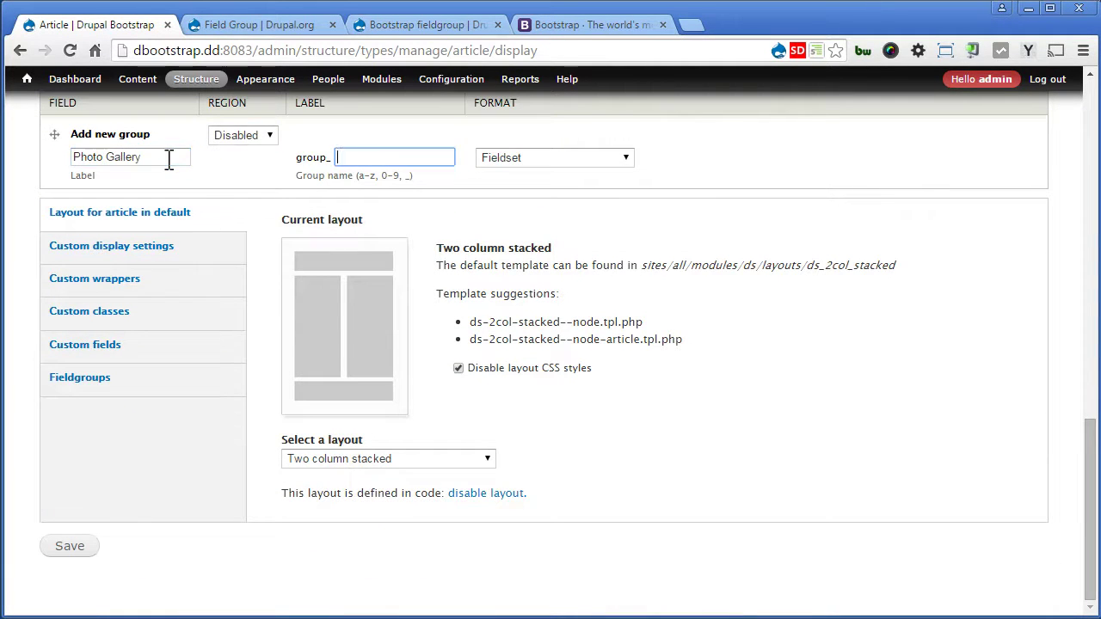
pyautogui.write('photo_gallery')
pyautogui.click(525, 161)
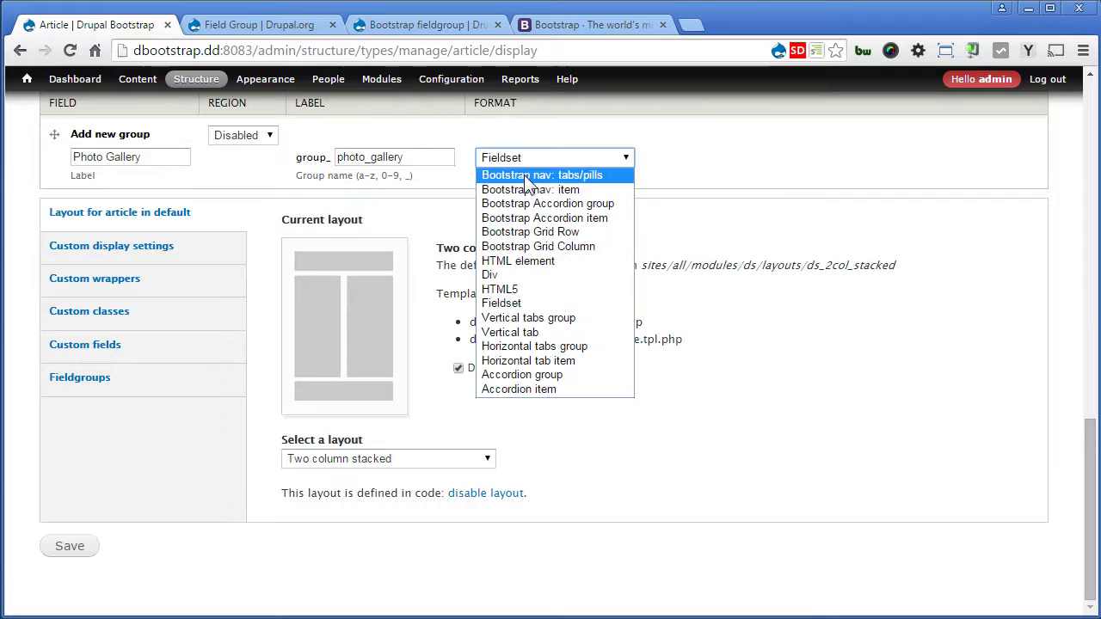
pyautogui.click(530, 190)
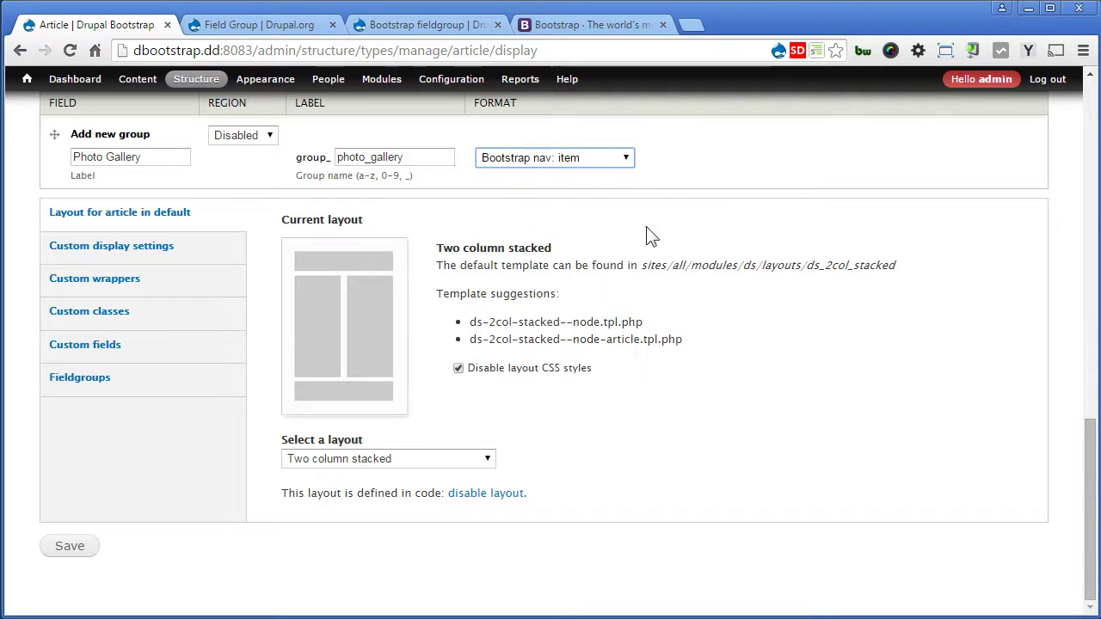
pyautogui.click(52, 545)
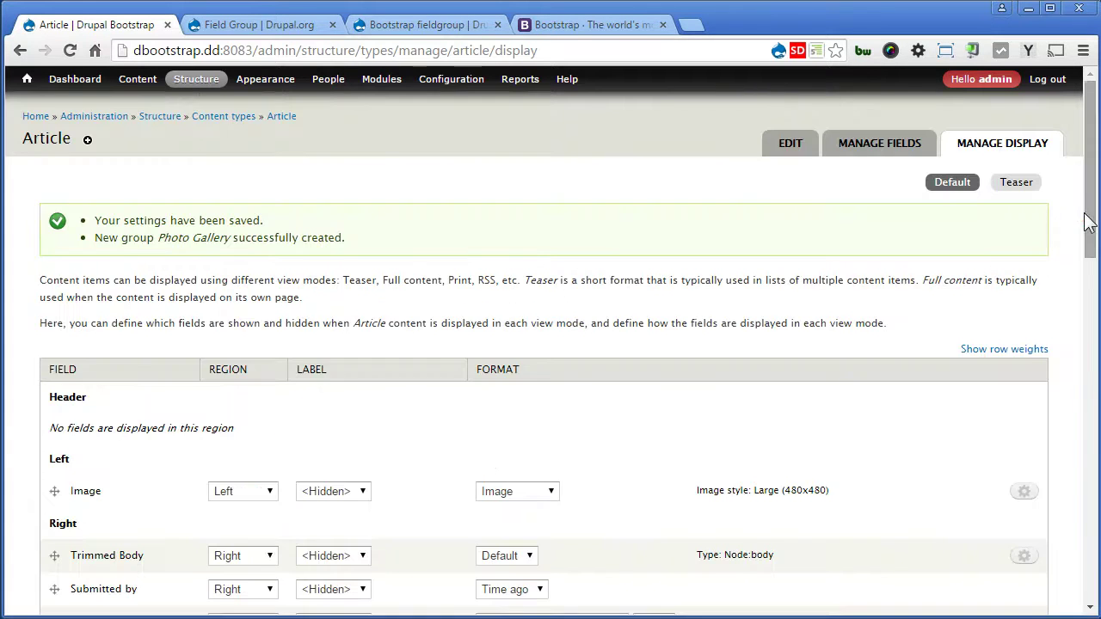
# Add a 'Video' group as a Bootstrap nav: item and save
pyautogui.scroll(-8, 1083, 215)
pyautogui.scroll(-4, 1083, 213)
pyautogui.click(149, 218)
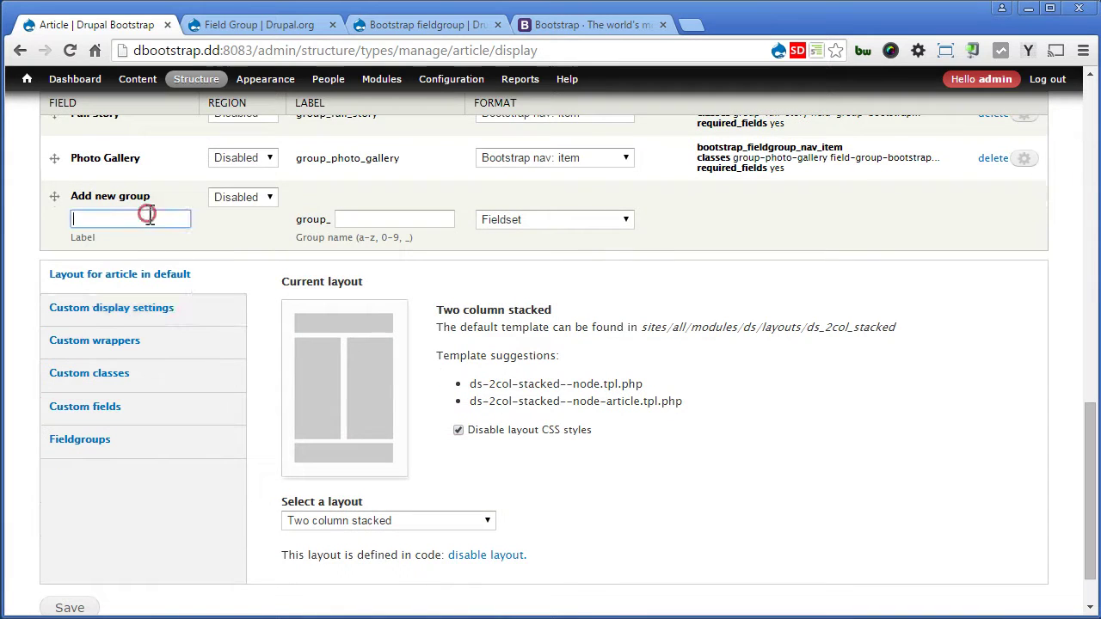
pyautogui.write('Video')
pyautogui.click(347, 217)
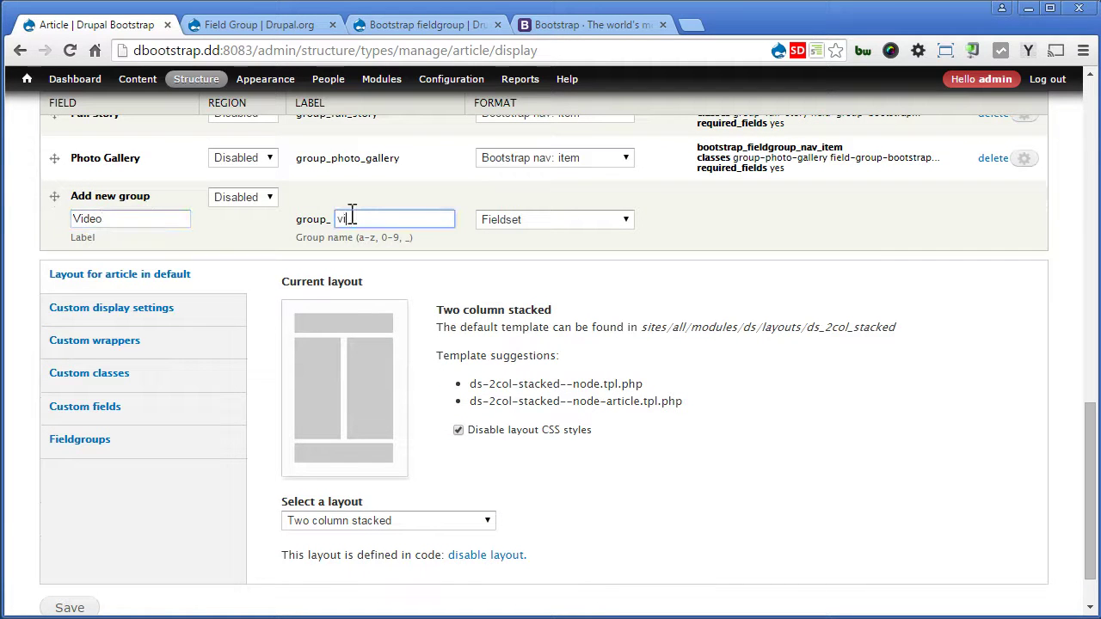
pyautogui.click(527, 220)
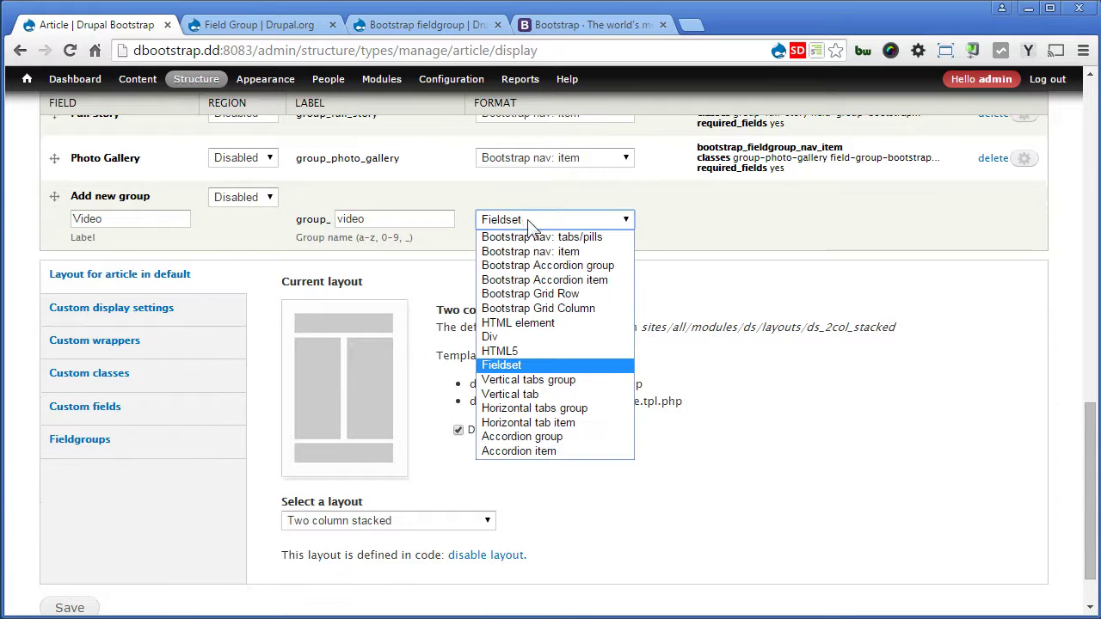
pyautogui.click(531, 251)
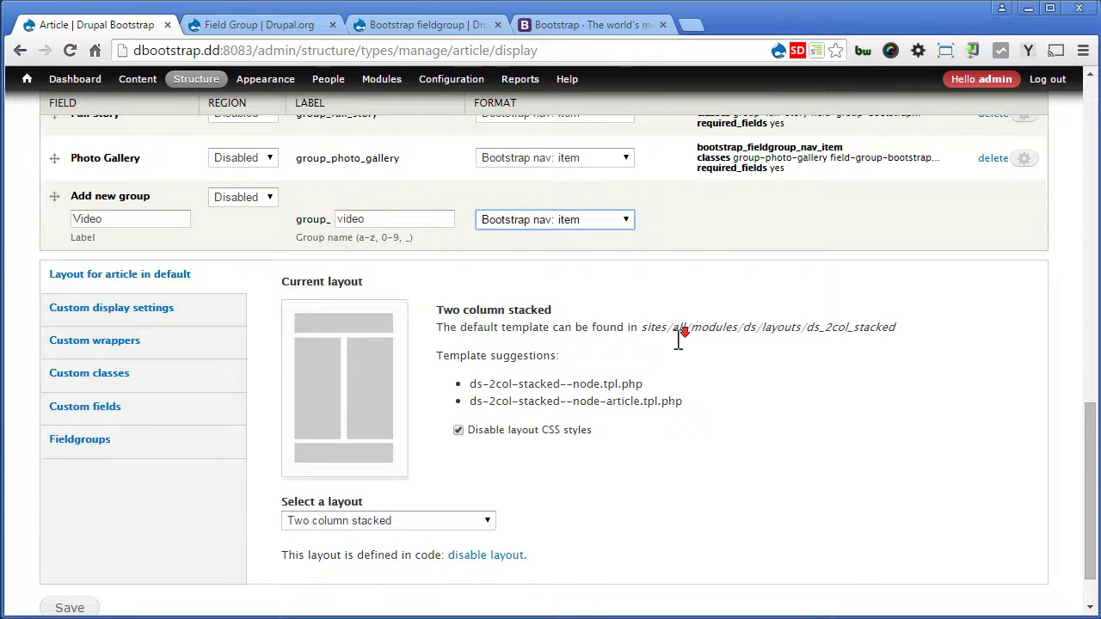
pyautogui.scroll(-2, 679, 336)
pyautogui.click(65, 548)
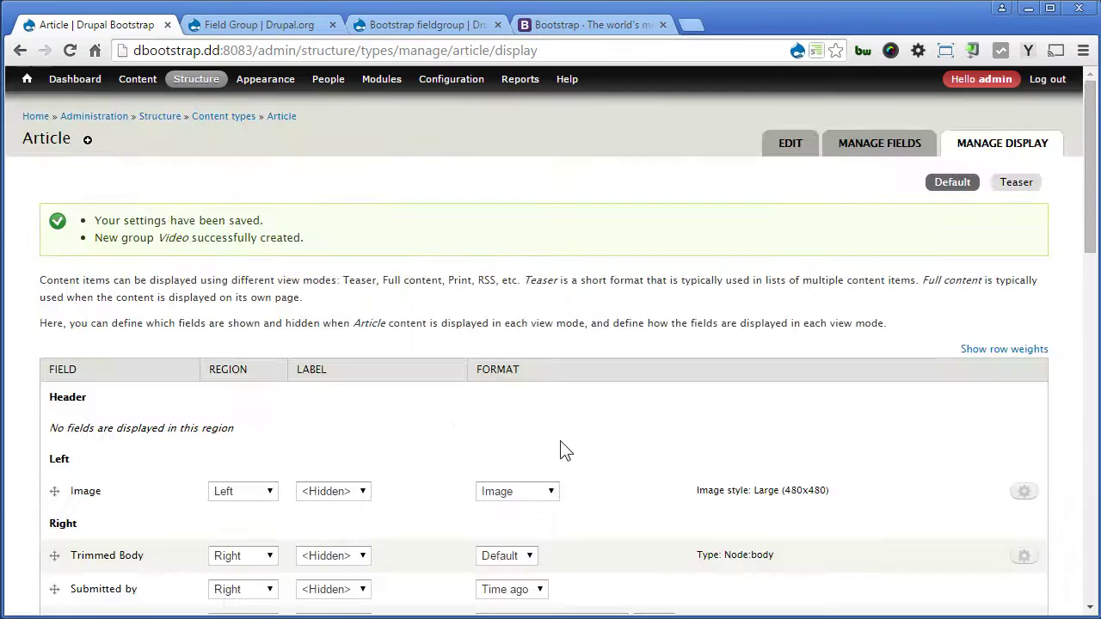
# Indent the Full Story, Photo Gallery and Video rows beneath the Tabs row
pyautogui.scroll(-3, 560, 450)
pyautogui.scroll(-5, 560, 450)
pyautogui.scroll(-5, 566, 453)
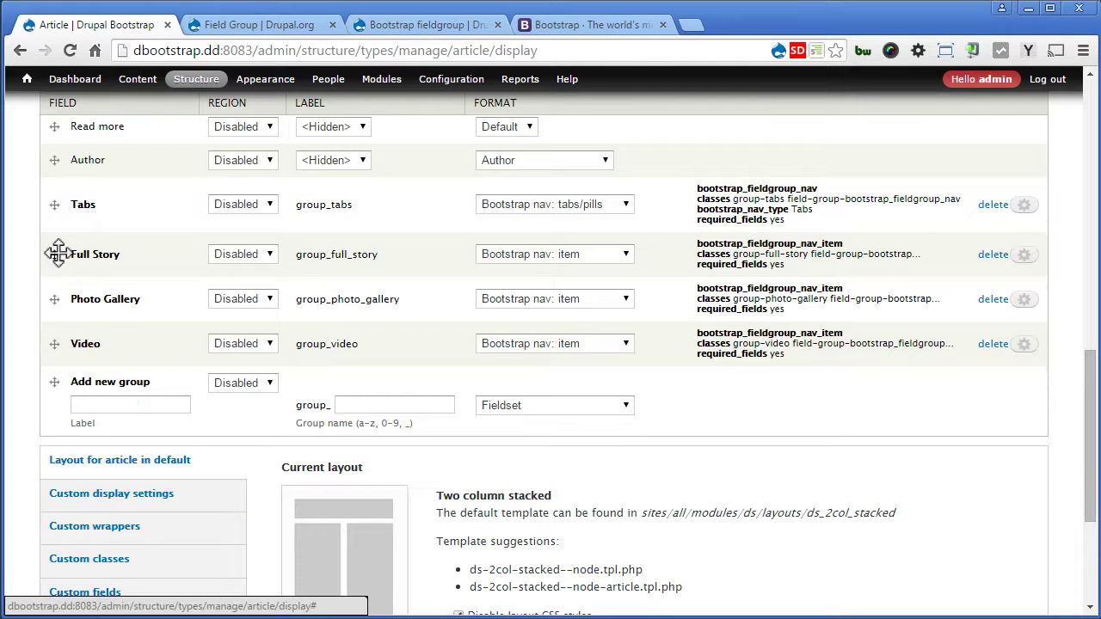
pyautogui.moveTo(58, 252); pyautogui.dragTo(86, 250)
pyautogui.moveTo(54, 348); pyautogui.dragTo(79, 346)
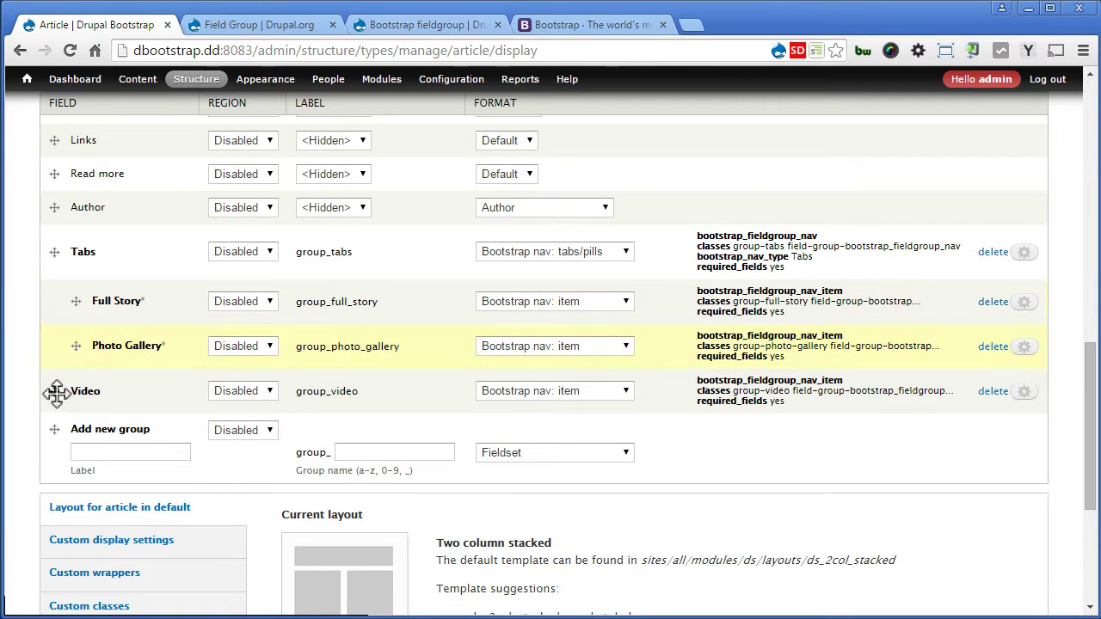
pyautogui.moveTo(54, 389); pyautogui.dragTo(80, 389)
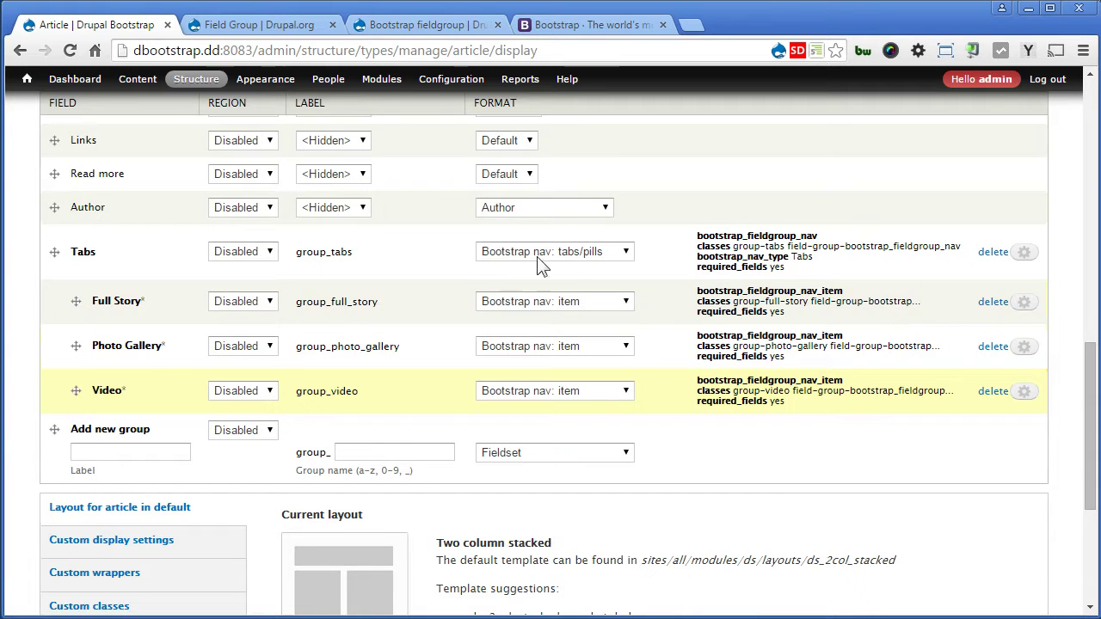
# Apply the Tabs group settings with Nav type Tabs, Stacked No and position Top
pyautogui.click(1024, 252)
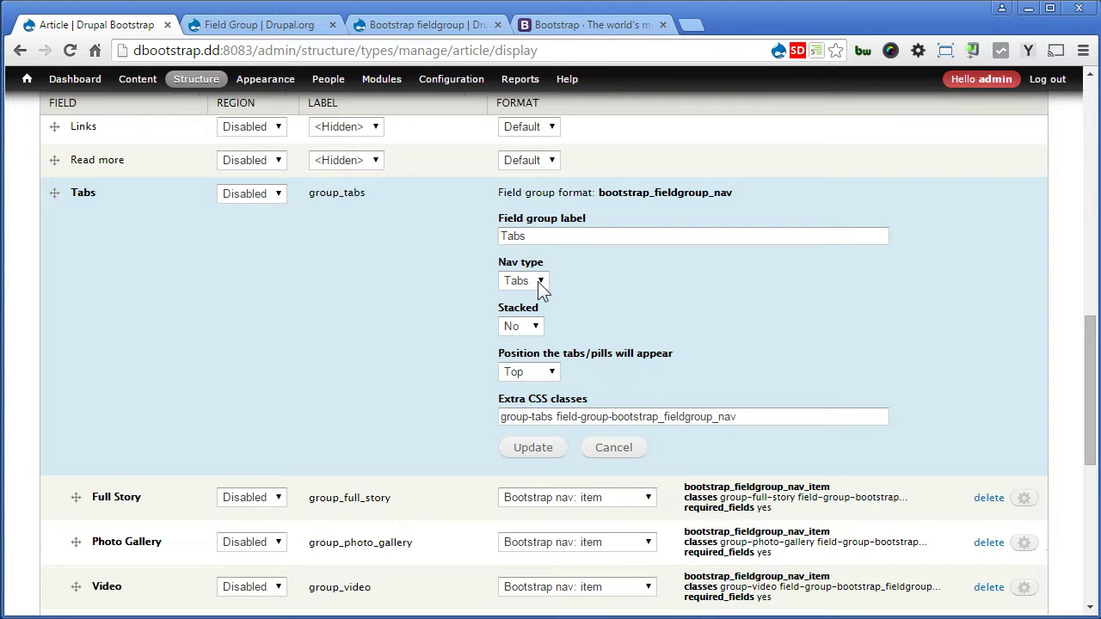
pyautogui.click(532, 446)
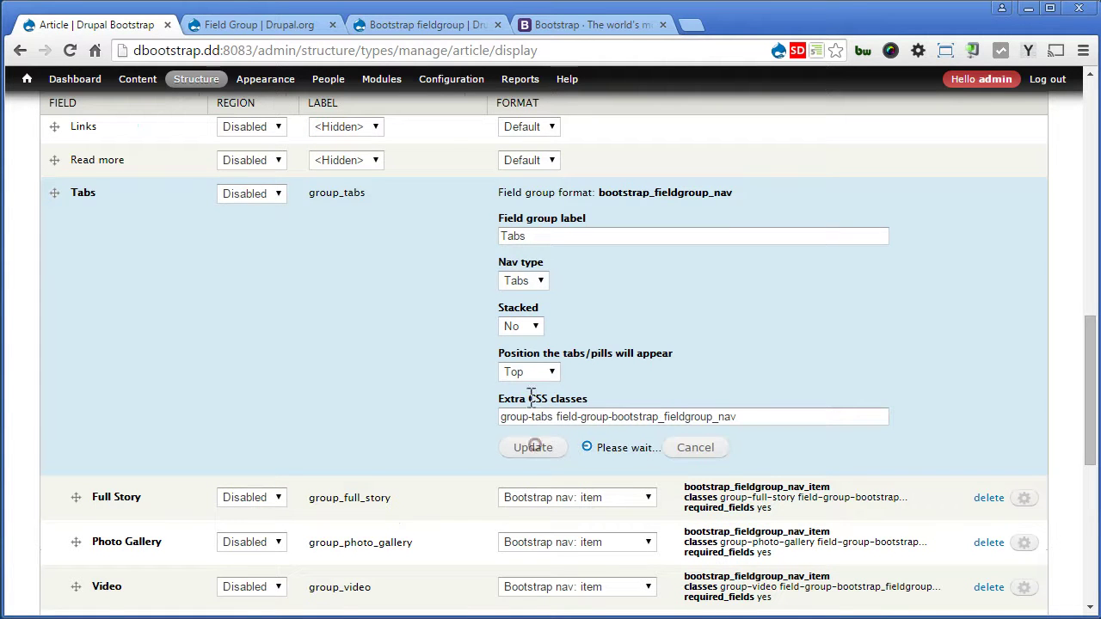
# Move Tabs into the Footer region and put Body, Photos and Youtube in their groups
pyautogui.scroll(2, 560, 368)
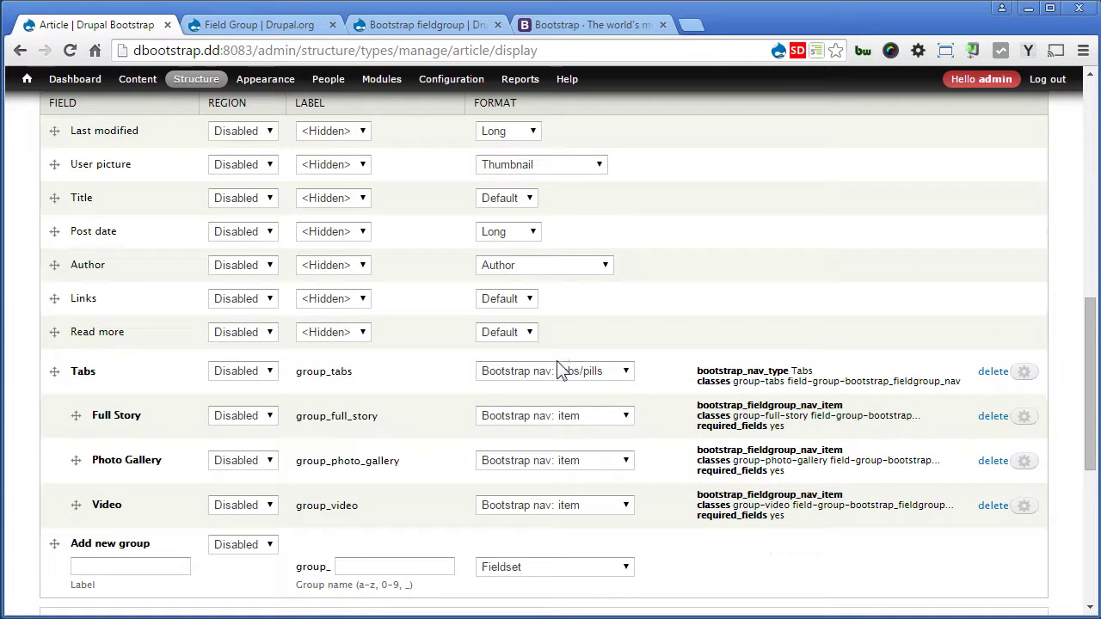
pyautogui.scroll(2, 560, 368)
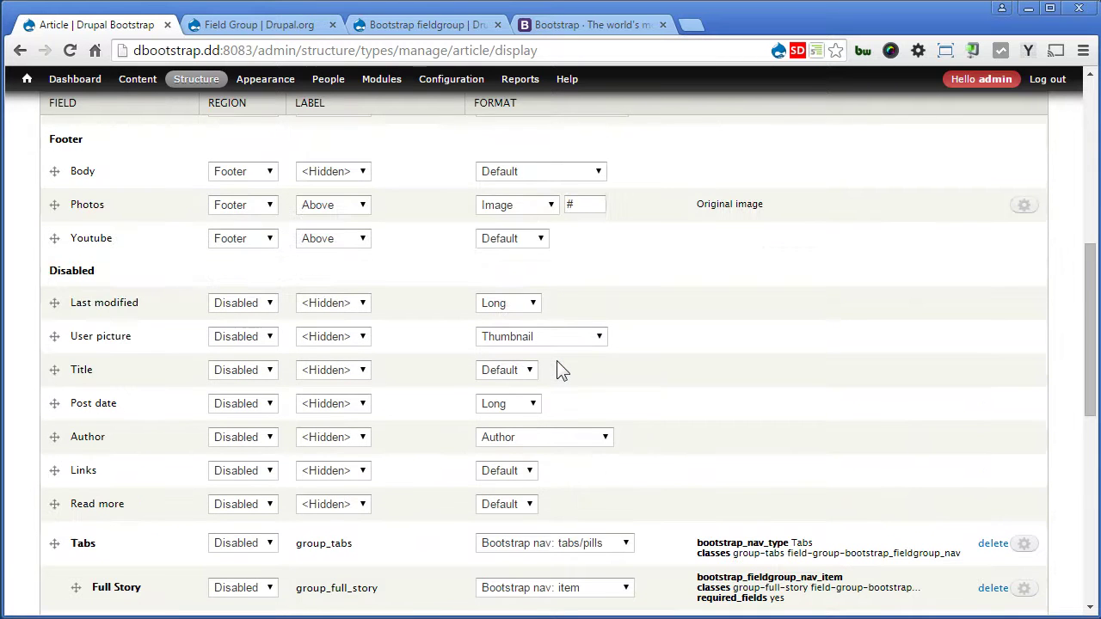
pyautogui.moveTo(55, 543); pyautogui.dragTo(68, 183)
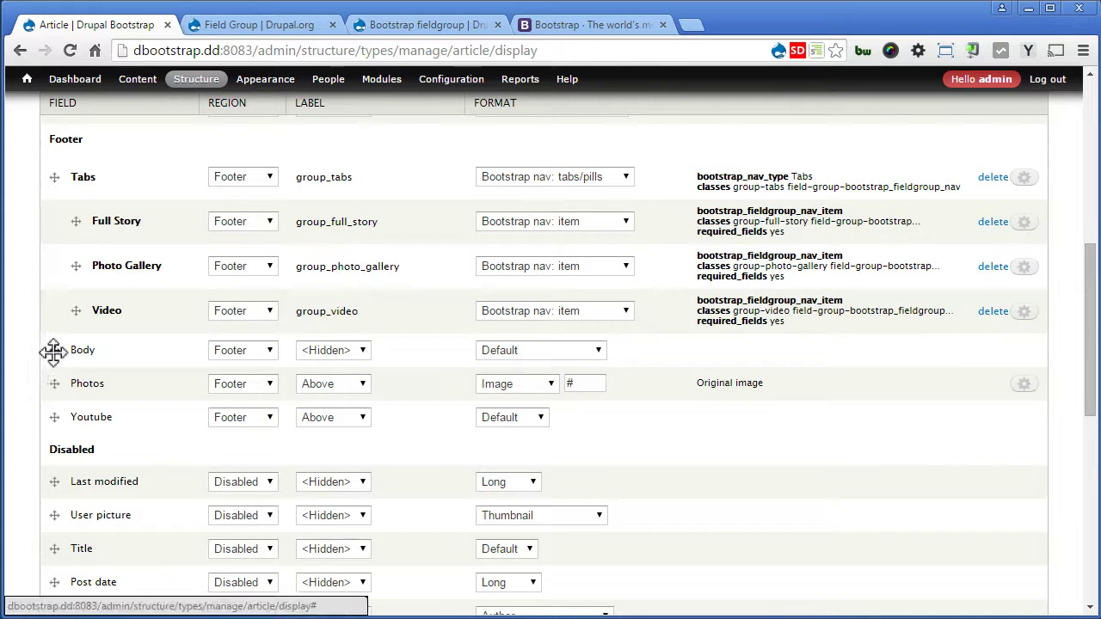
pyautogui.moveTo(54, 351); pyautogui.dragTo(106, 255)
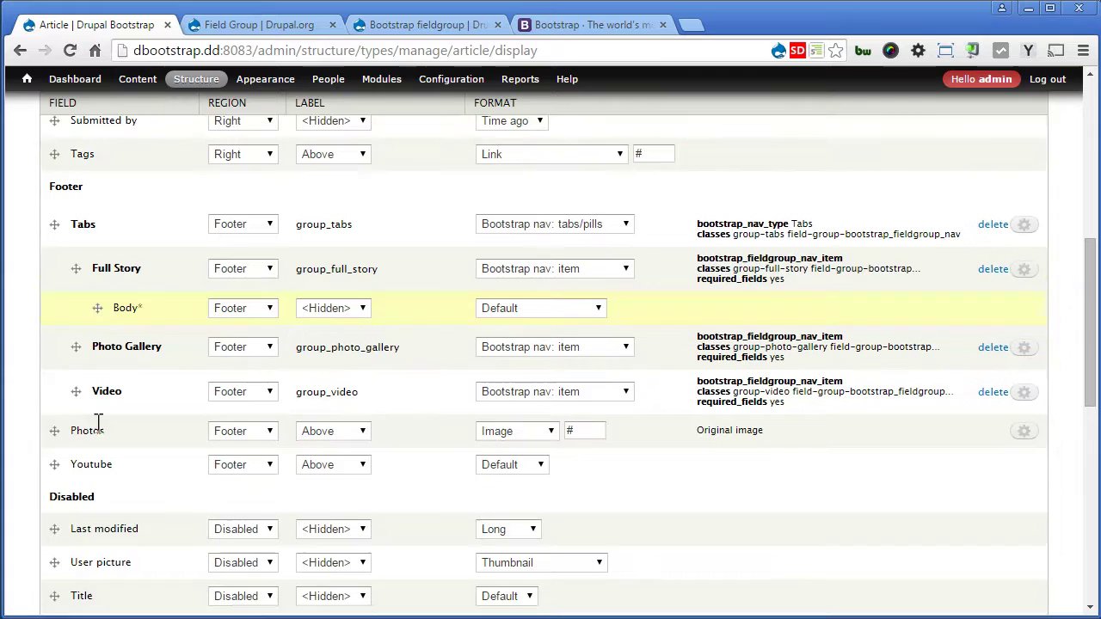
pyautogui.moveTo(59, 434); pyautogui.dragTo(108, 383)
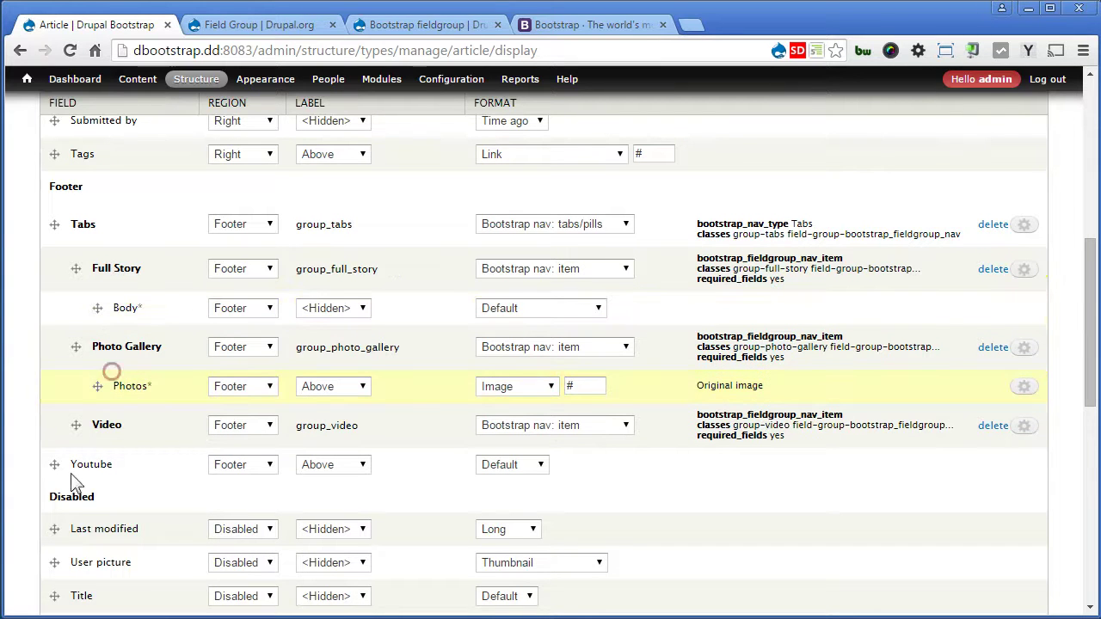
pyautogui.moveTo(57, 463); pyautogui.dragTo(99, 462)
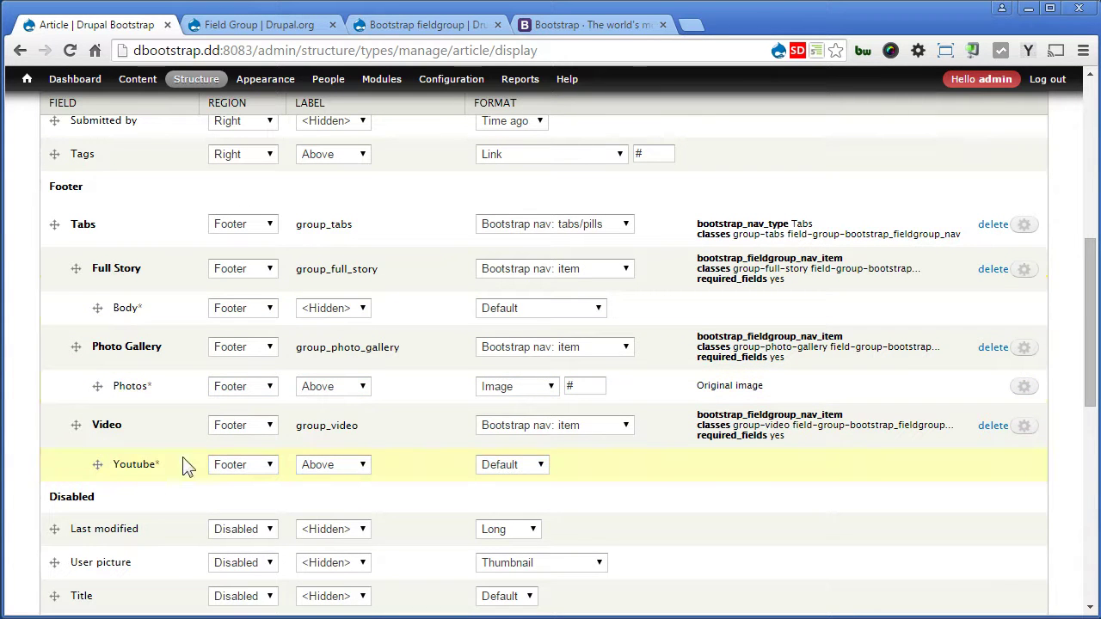
# Hide the Photos and Youtube labels, save the display, and return to the homepage
pyautogui.click(357, 386)
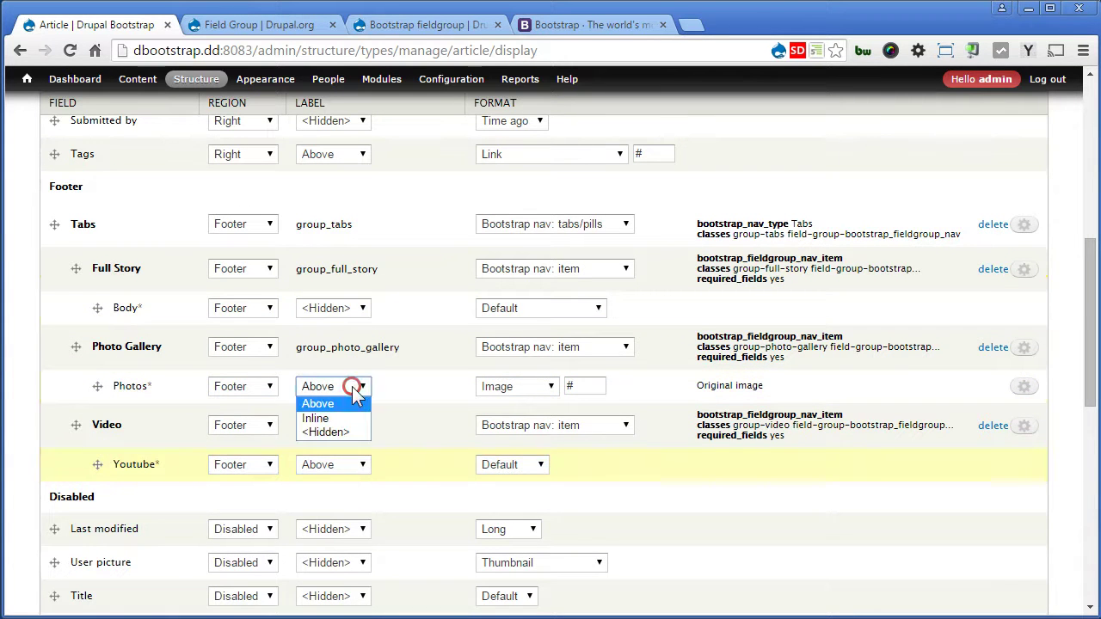
pyautogui.click(353, 434)
pyautogui.click(351, 465)
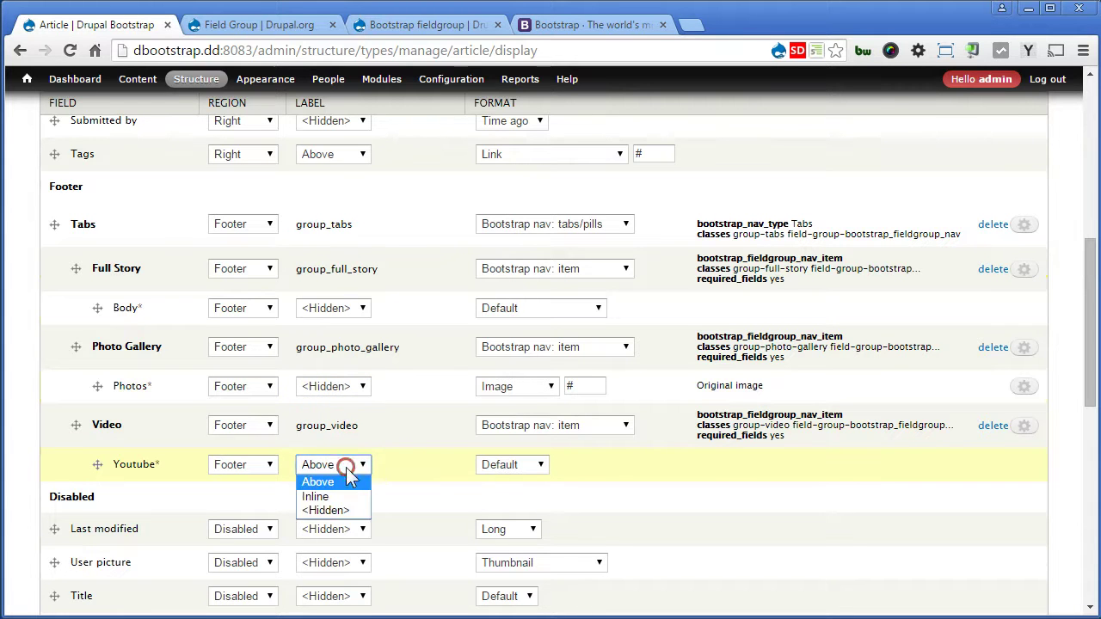
pyautogui.click(327, 511)
pyautogui.scroll(-8, 395, 460)
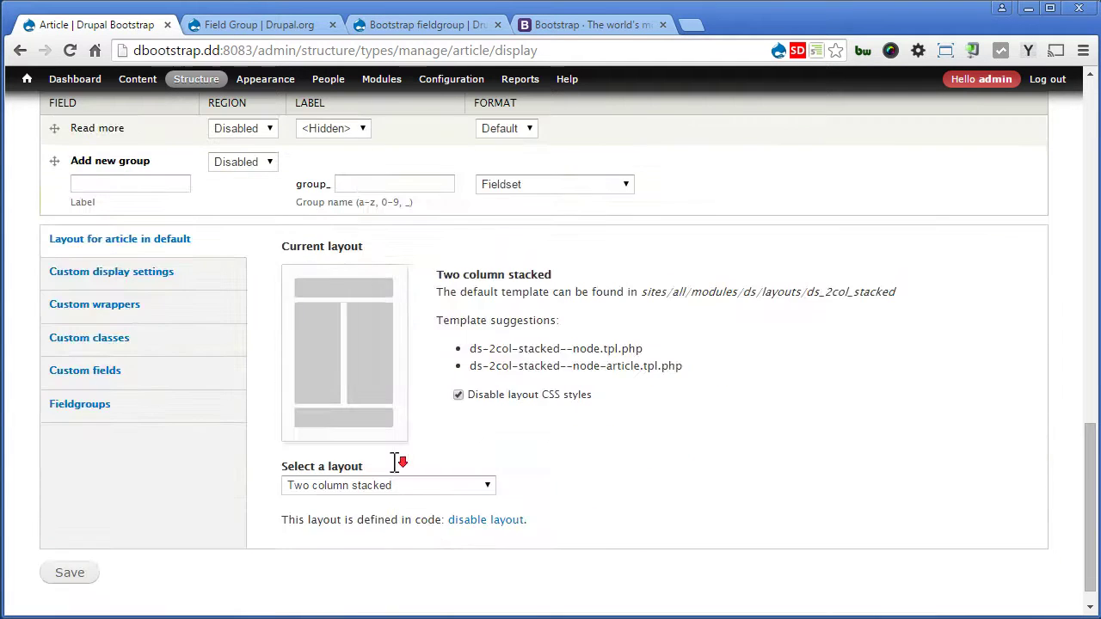
pyautogui.click(58, 573)
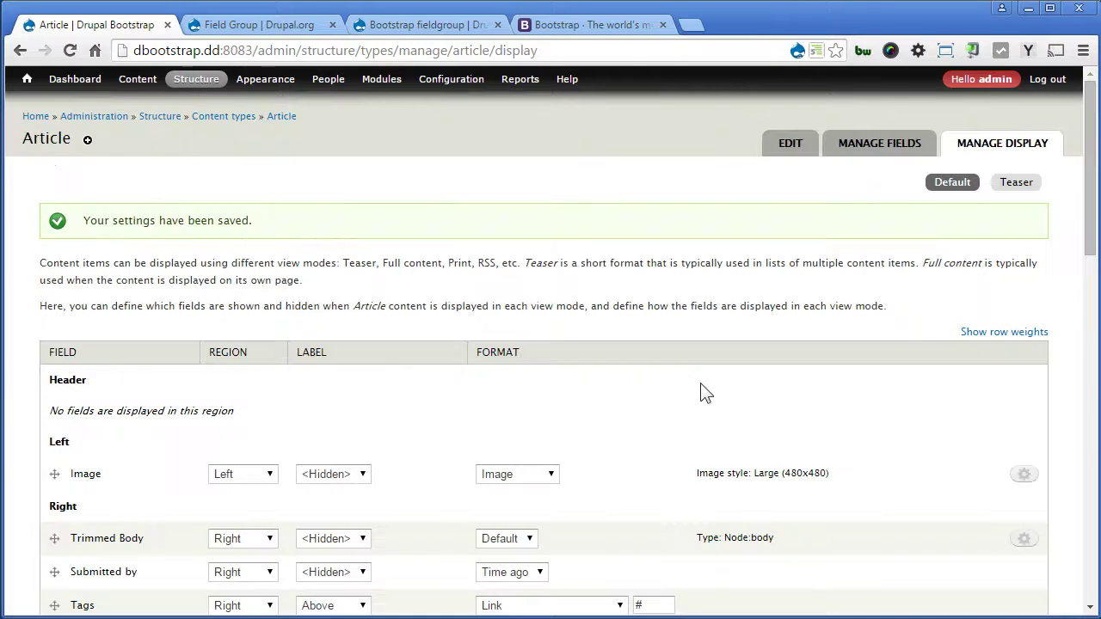
pyautogui.click(34, 79)
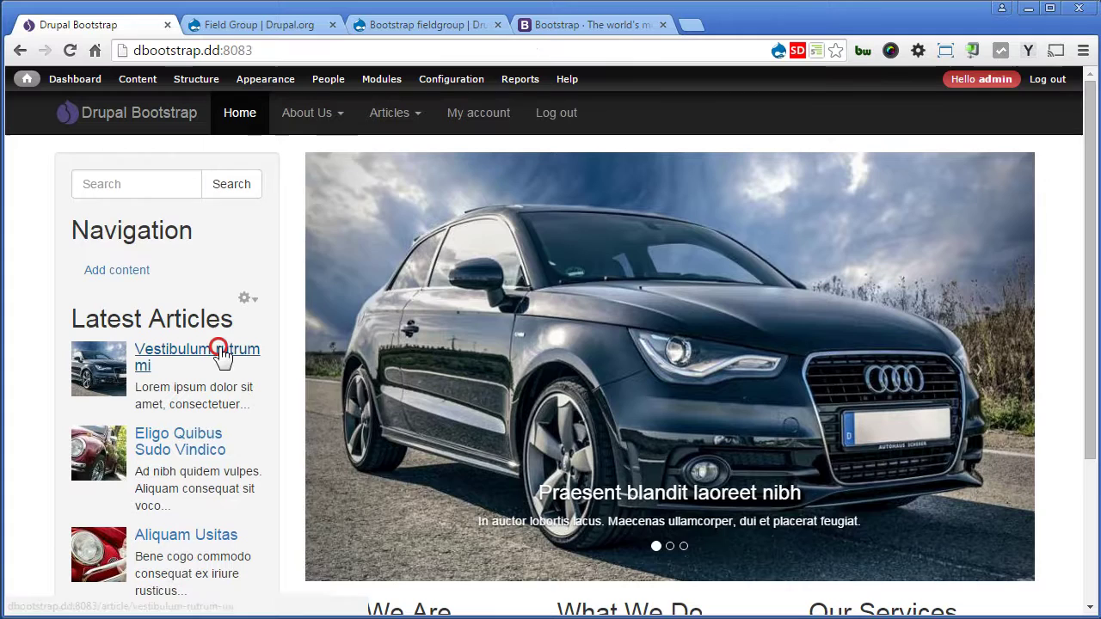
# Open the Vestibulum rutrum mi article, try the Full Story, Photo Gallery and Video tabs, then reload
pyautogui.click(527, 389)
pyautogui.scroll(-3, 882, 389)
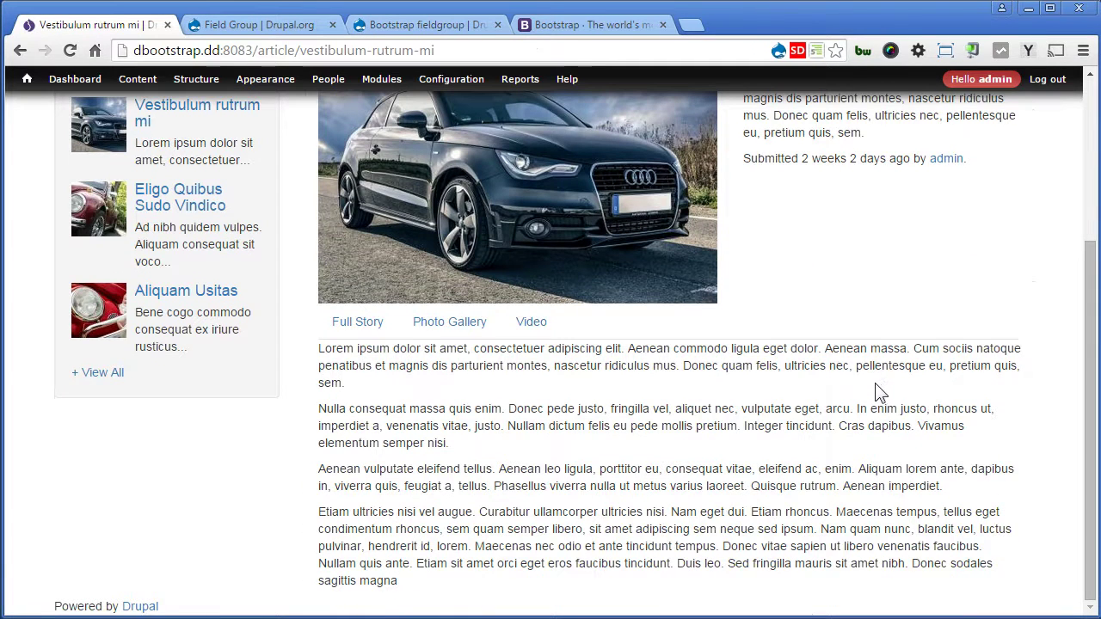
pyautogui.click(357, 327)
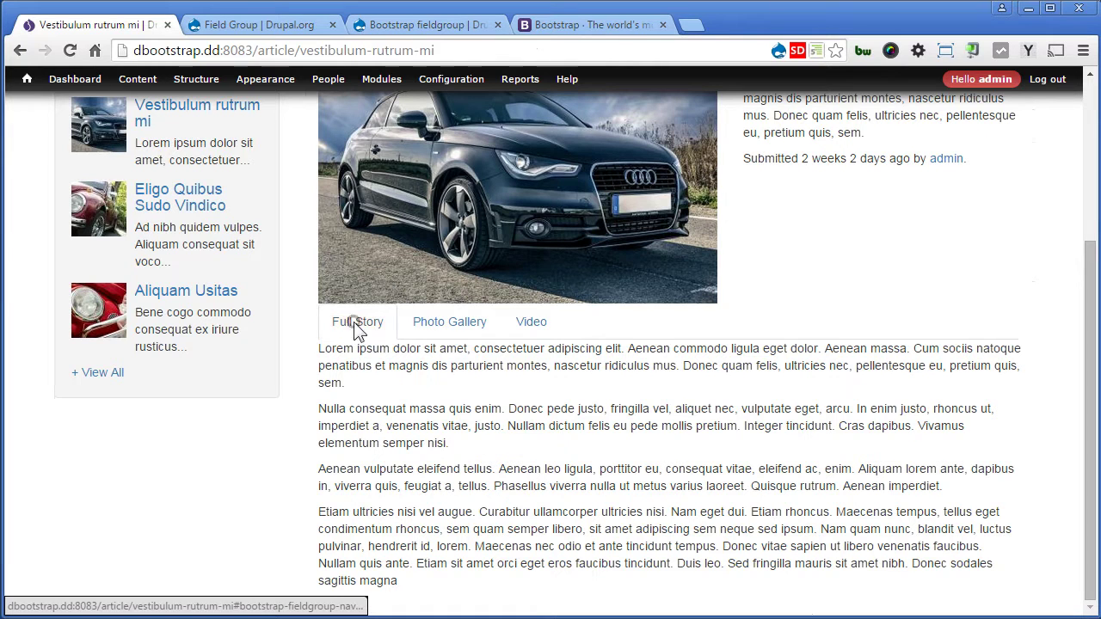
pyautogui.click(448, 325)
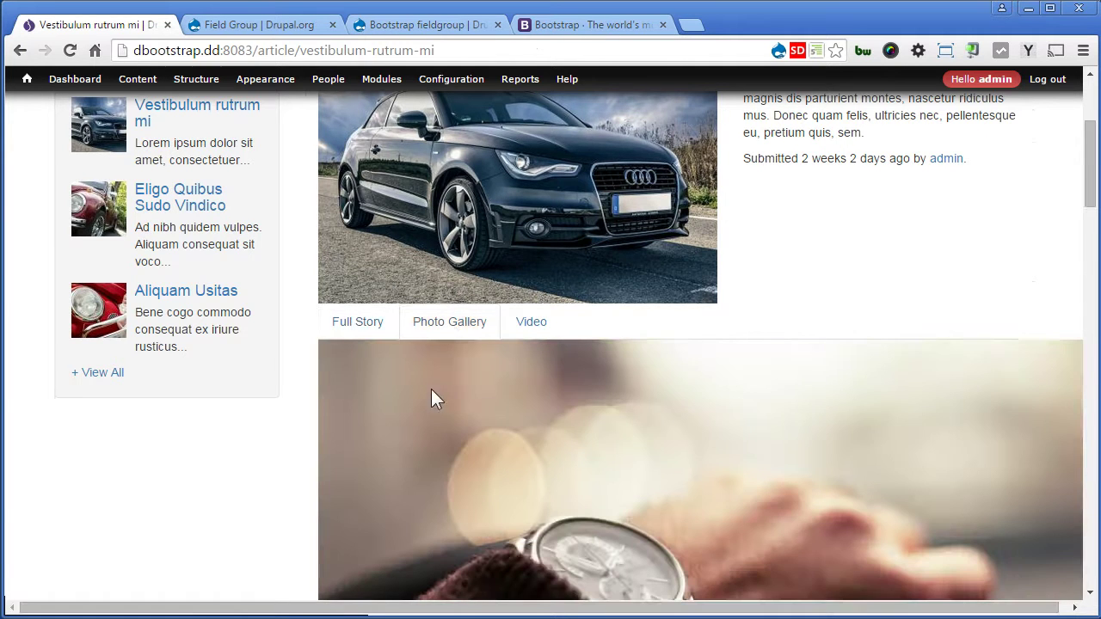
pyautogui.scroll(-4, 638, 513)
pyautogui.scroll(4, 641, 521)
pyautogui.click(539, 322)
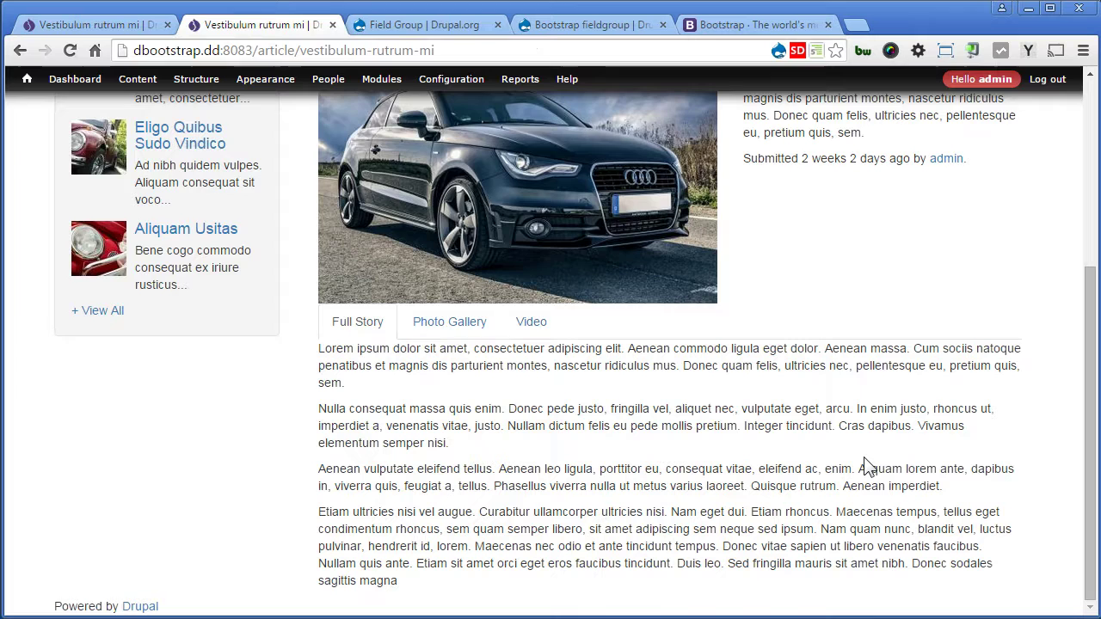
pyautogui.press('F5')
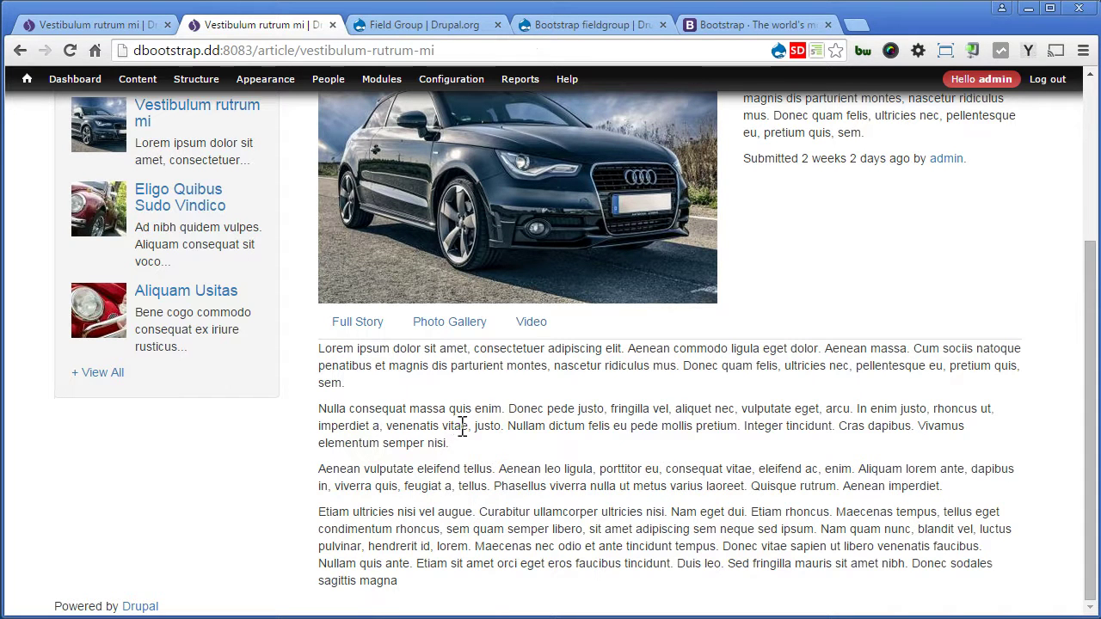
# Read the Bootstrap fieldgroup issue 'Current tab isn't active for first time', then return to the article
pyautogui.click(574, 24)
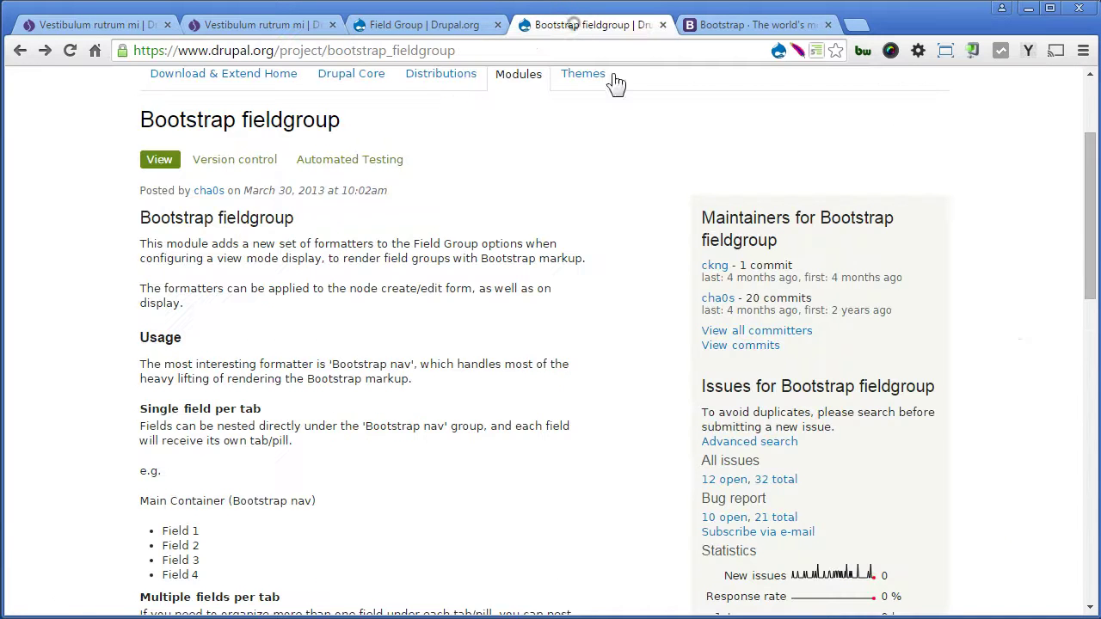
pyautogui.scroll(-2, 633, 358)
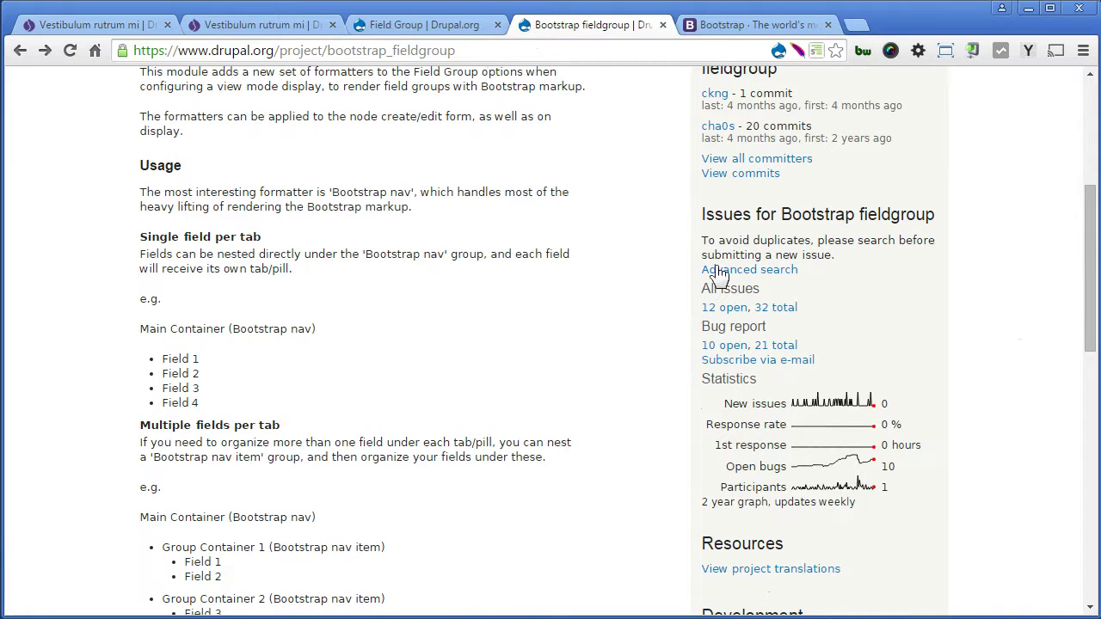
pyautogui.click(721, 271)
pyautogui.scroll(-3, 533, 370)
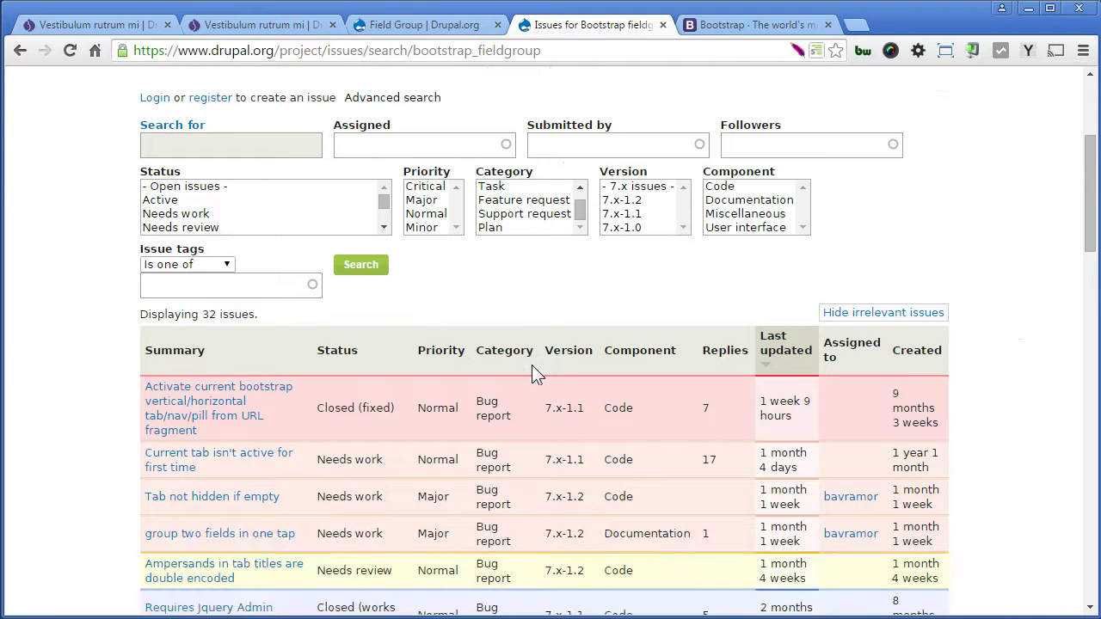
pyautogui.click(275, 460)
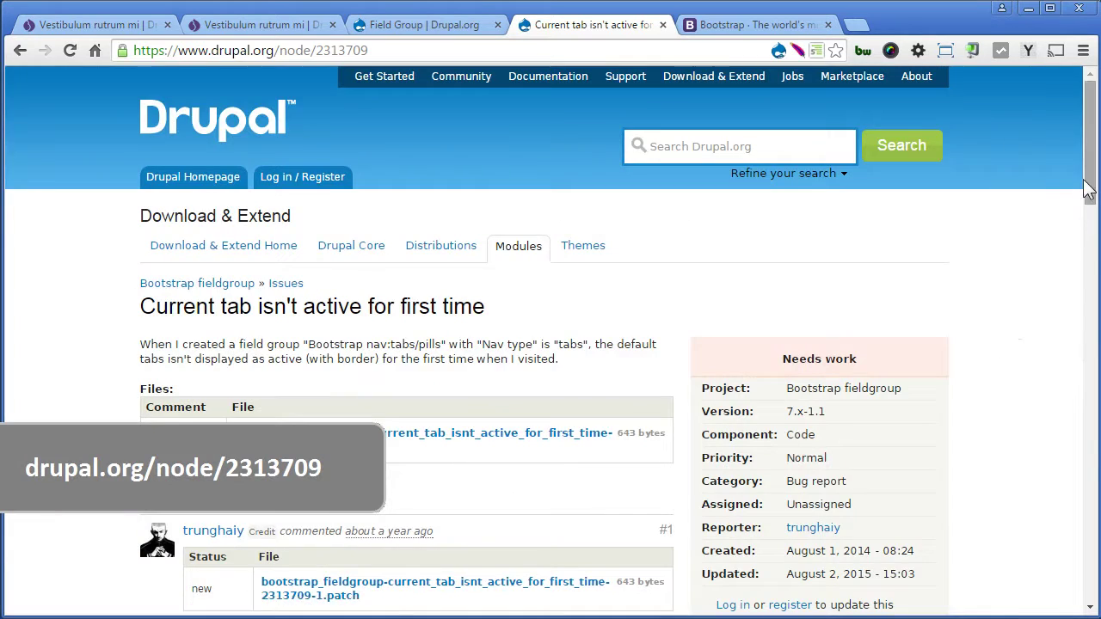
pyautogui.moveTo(1088, 189); pyautogui.dragTo(1082, 545)
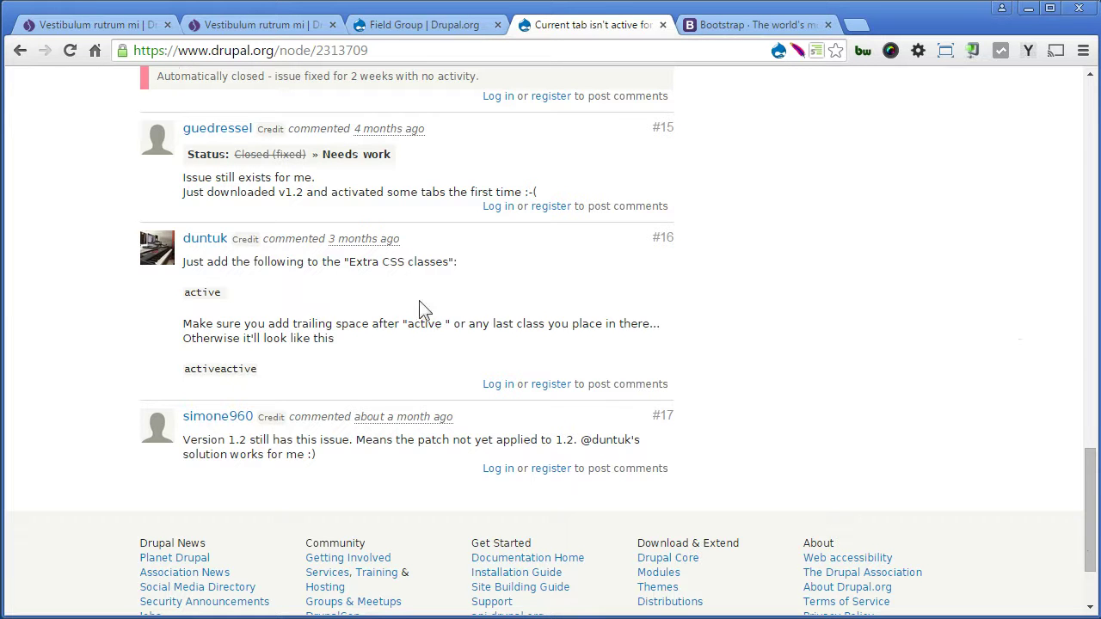
pyautogui.click(269, 26)
# Append 'active' to the Full Story group's Extra CSS classes and update the group
pyautogui.scroll(3, 533, 389)
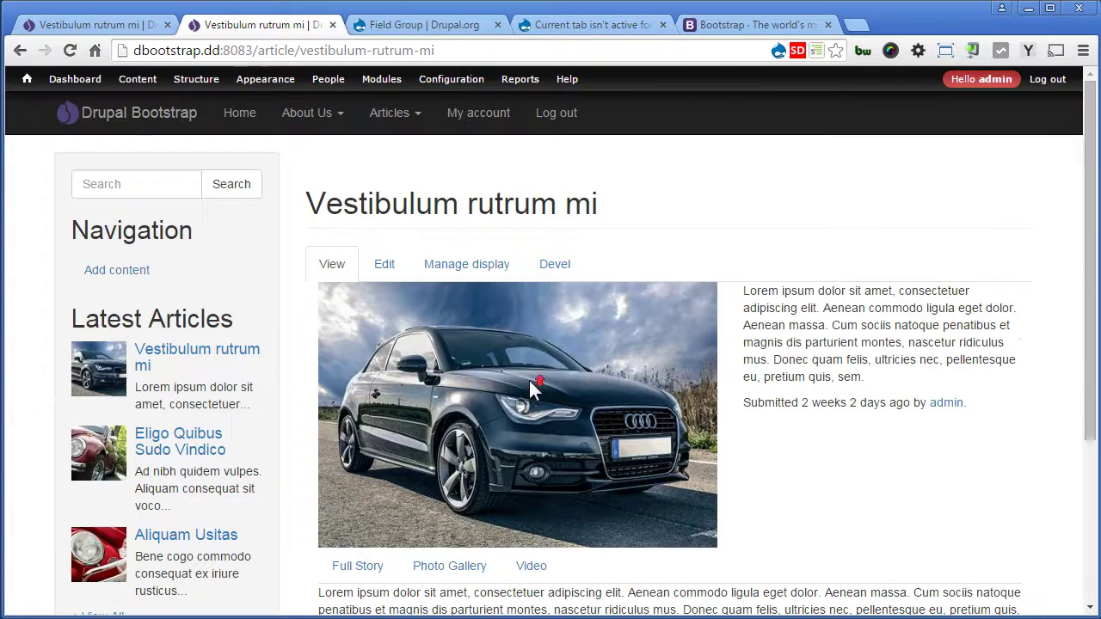
pyautogui.click(467, 263)
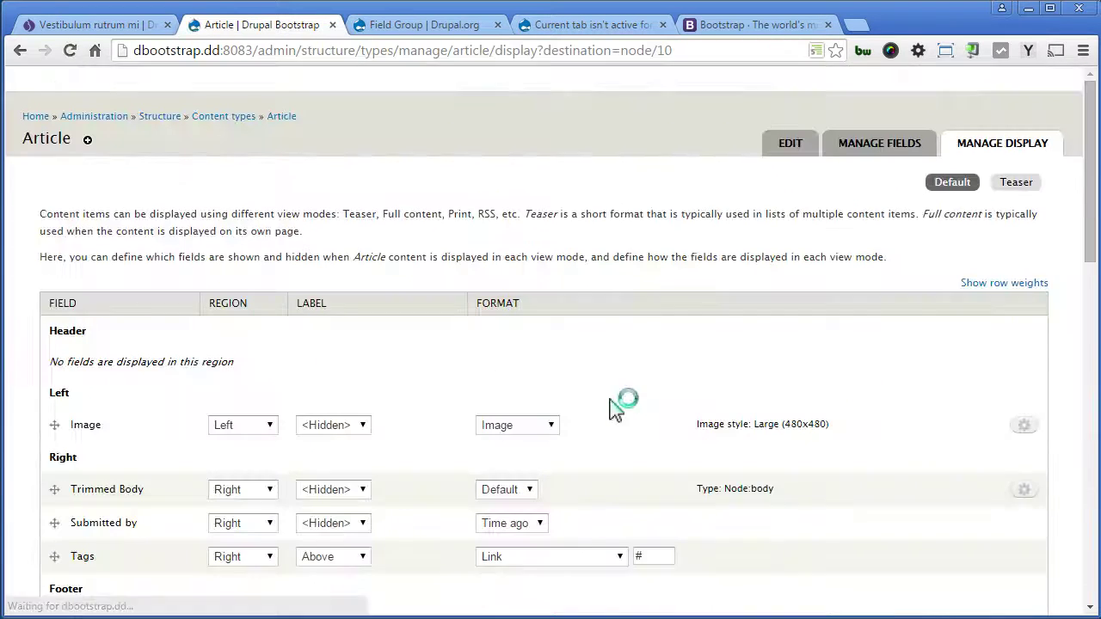
pyautogui.scroll(-5, 759, 387)
pyautogui.moveTo(1092, 355)
pyautogui.mouseDown()
pyautogui.moveTo(1092, 435)
pyautogui.moveTo(1092, 376)
pyautogui.mouseUp()
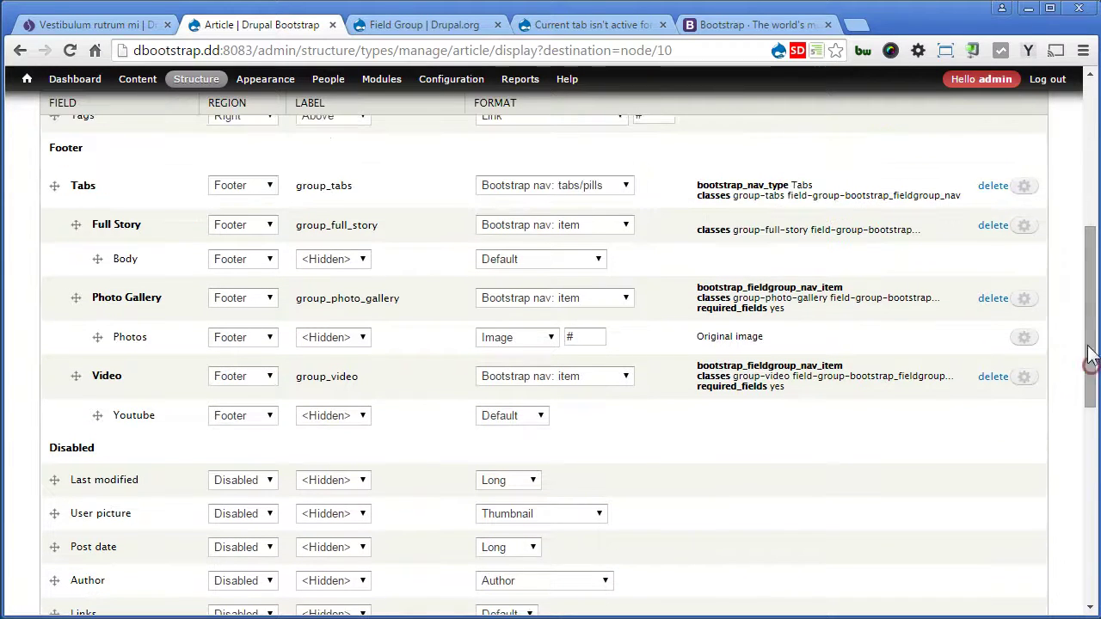
pyautogui.click(1025, 227)
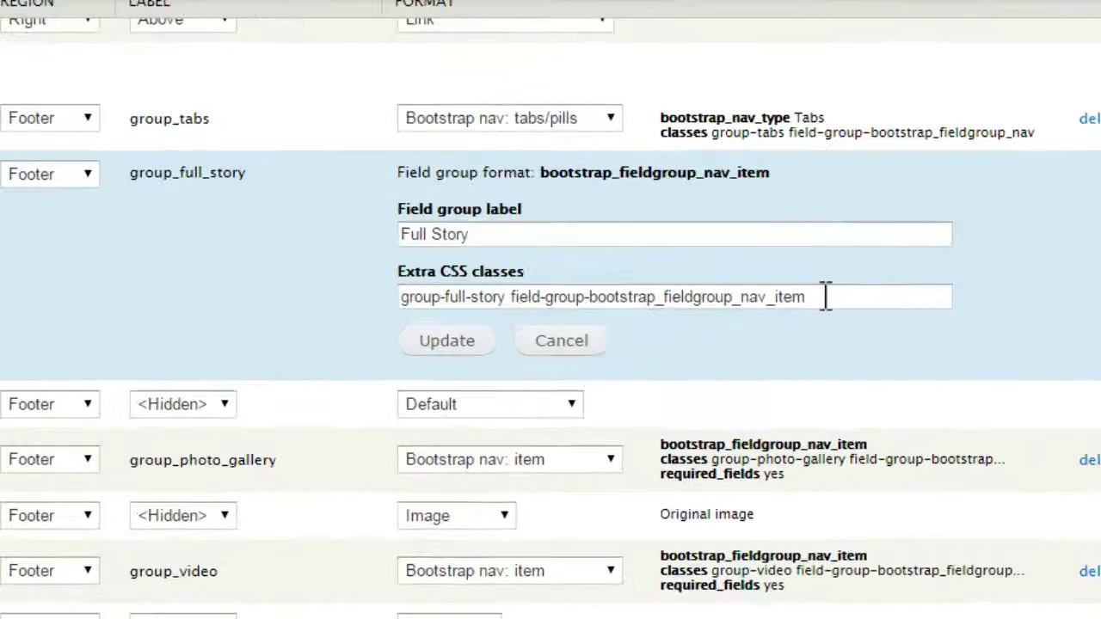
pyautogui.click(806, 307)
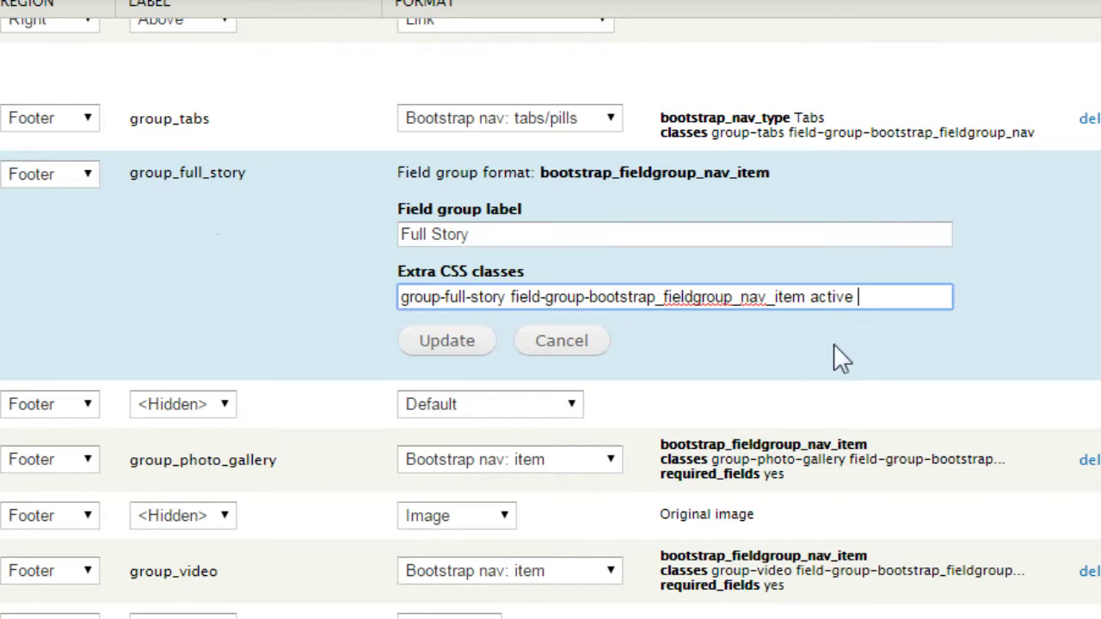
pyautogui.click(448, 342)
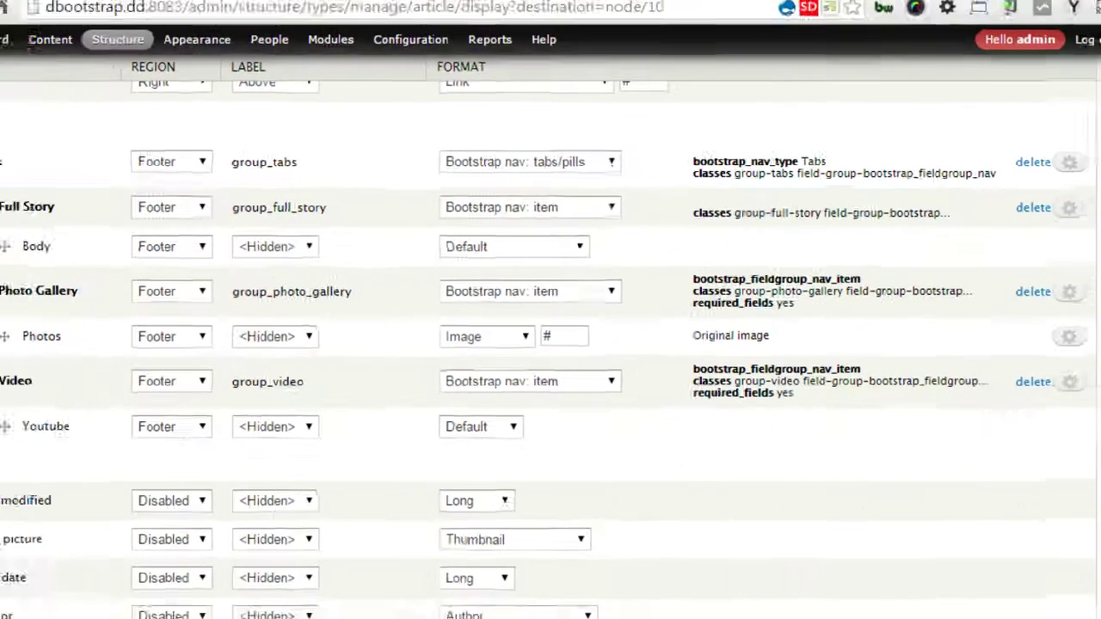
# Save the display settings and confirm the Vestibulum rutrum mi article opens on the Full Story tab
pyautogui.click(1089, 368)
pyautogui.moveTo(1089, 385); pyautogui.dragTo(1089, 583)
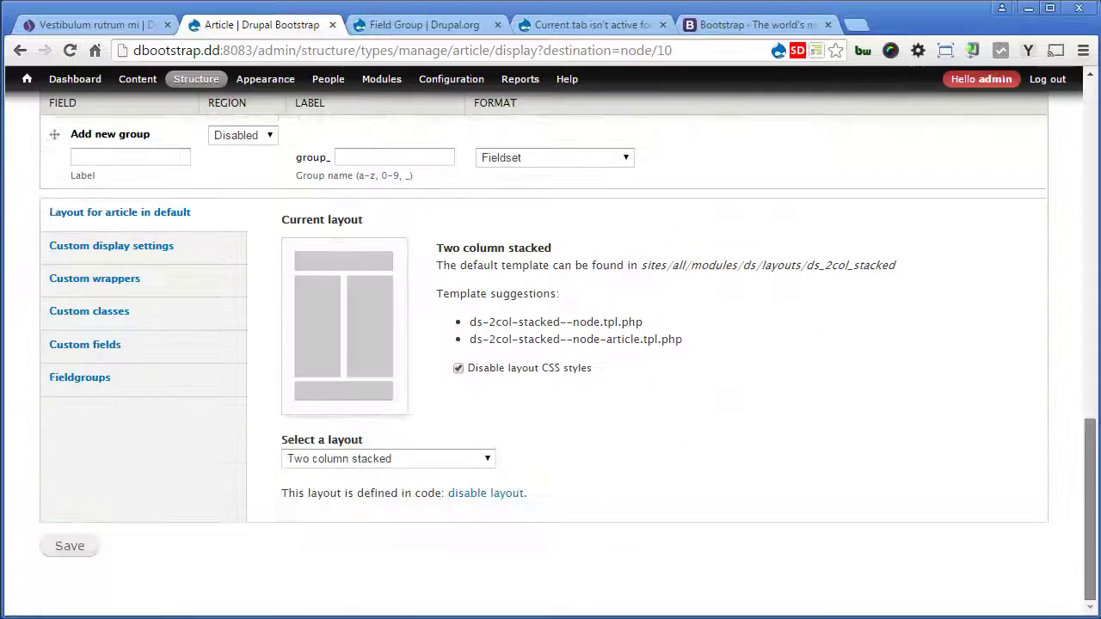
pyautogui.click(77, 546)
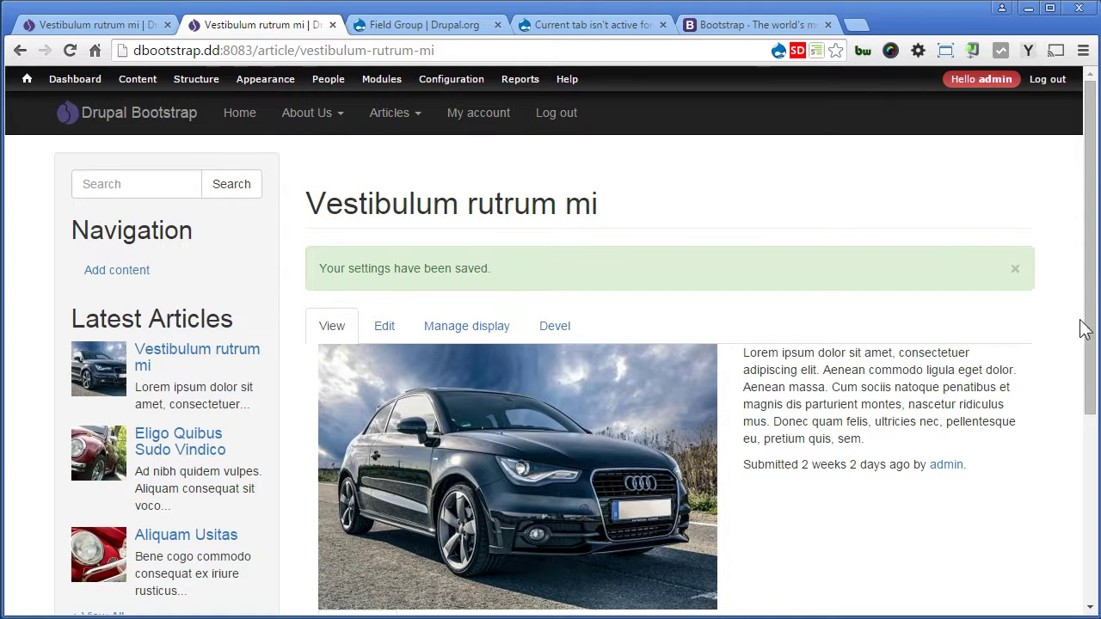
pyautogui.scroll(-3, 1089, 319)
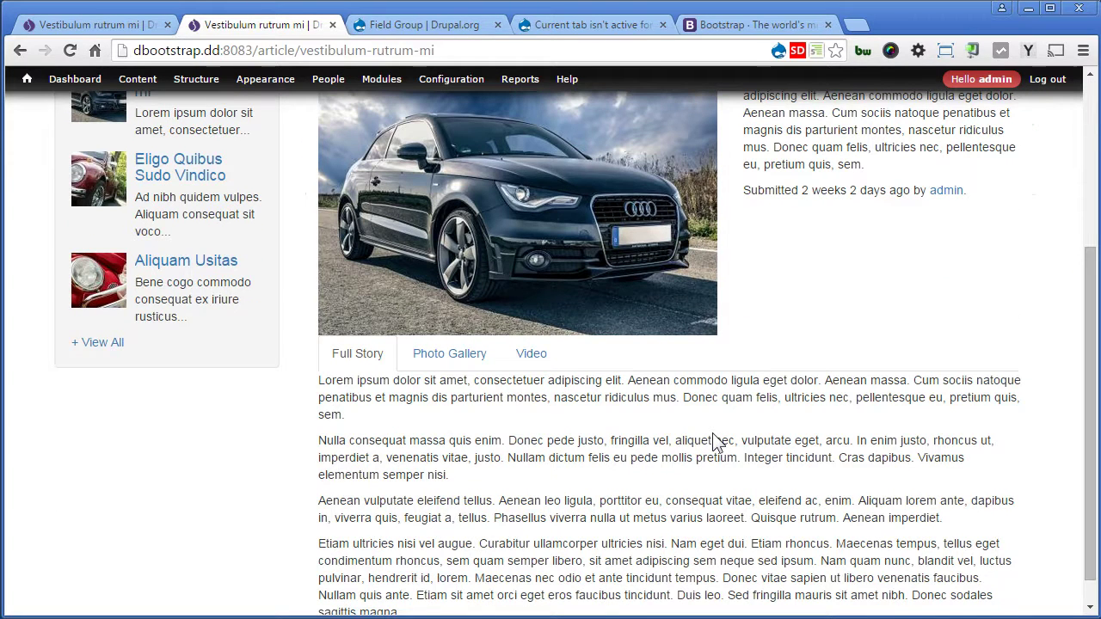